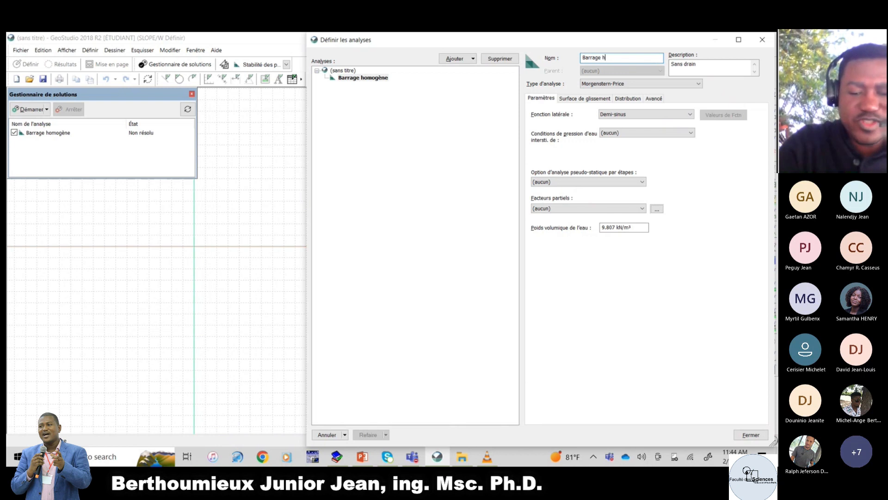
# Name the analysis "Barrage homogène sans drain - Talus aval" and choose Morgenstern-Price as its analysis type.
pyautogui.write('gène sans drain - Talus aval')
pyautogui.click(616, 84)
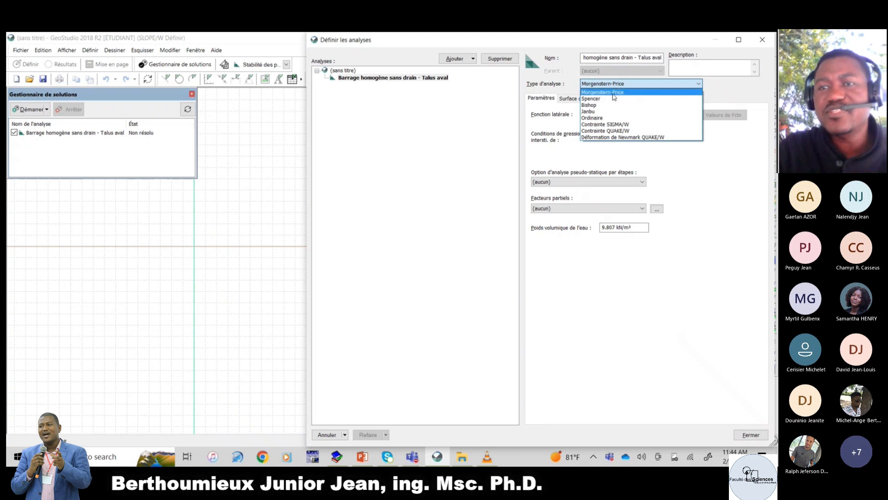
pyautogui.click(614, 93)
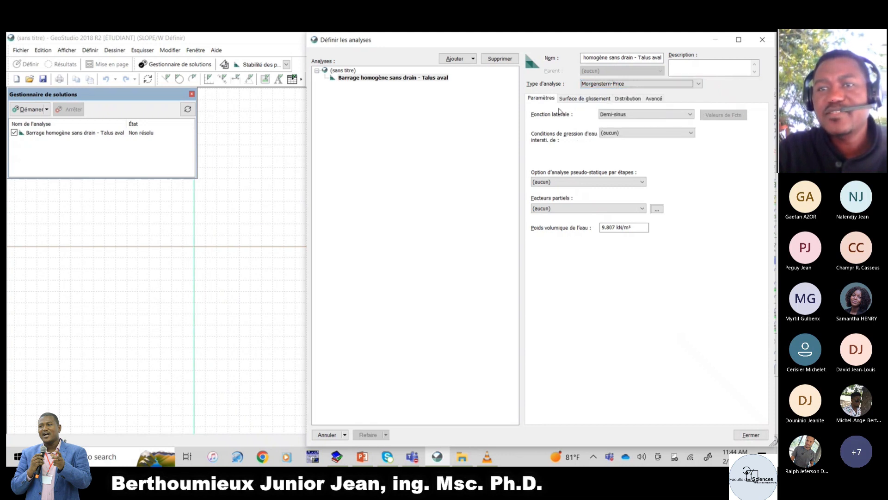
# Choose the Demi-sinus lateral function and leave the pore-water pressure conditions at (aucun) for the analysis.
pyautogui.click(638, 116)
pyautogui.click(633, 129)
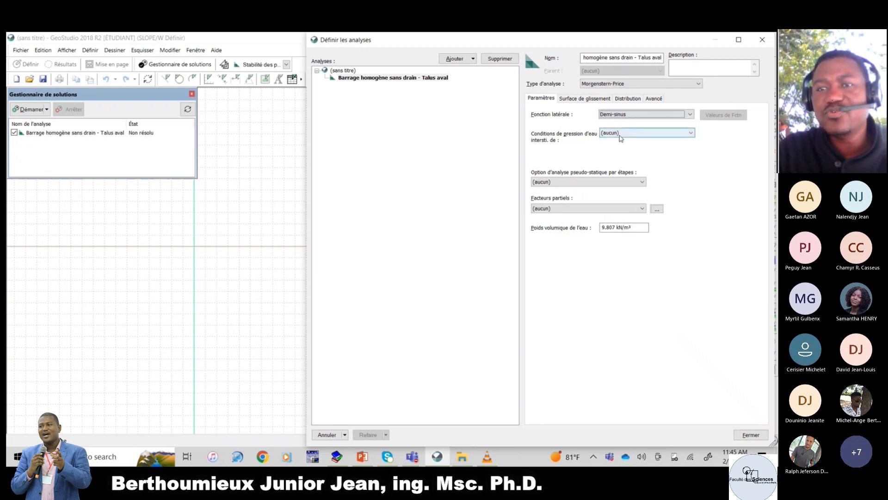
pyautogui.click(634, 134)
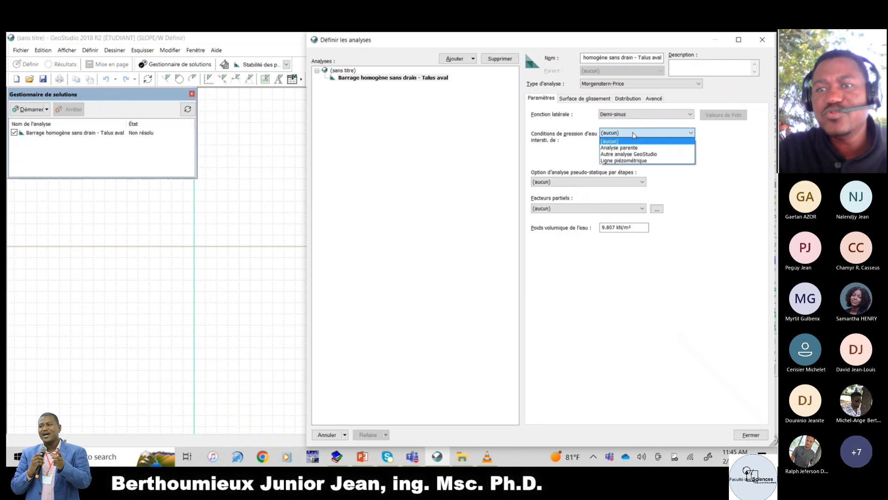
pyautogui.click(623, 142)
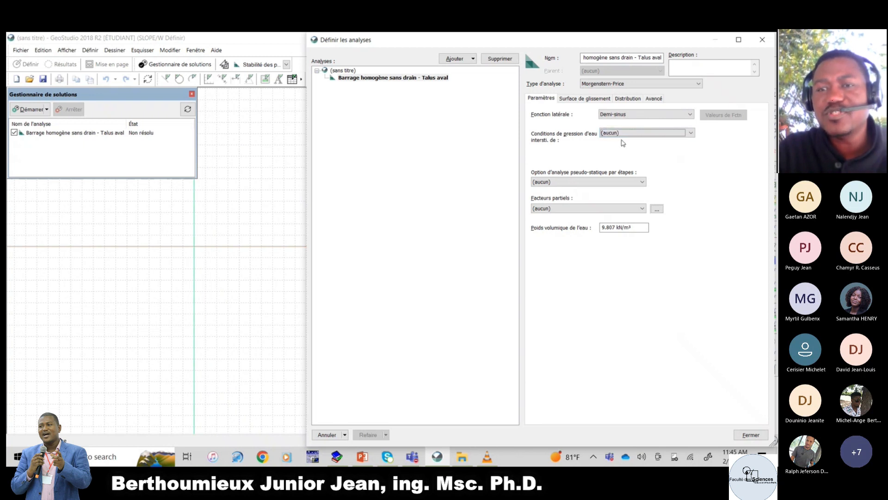
# Review the analysis's slip surface, distribution and advanced settings.
pyautogui.click(573, 98)
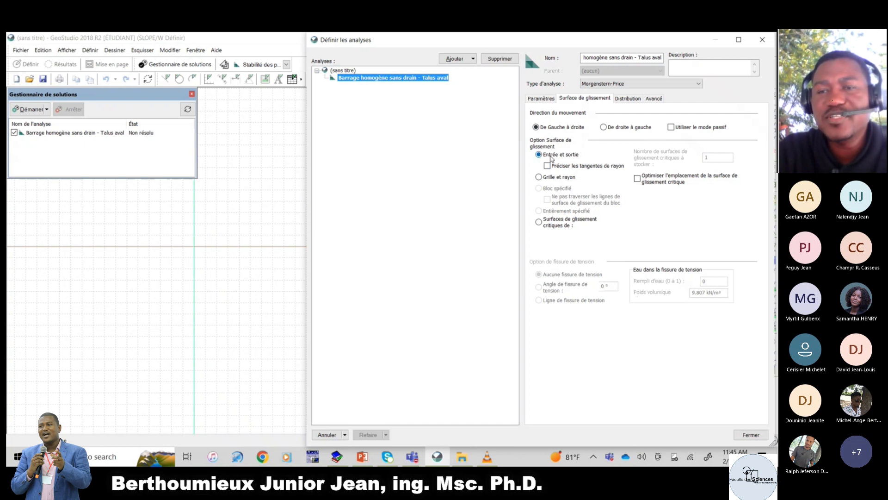
pyautogui.click(627, 98)
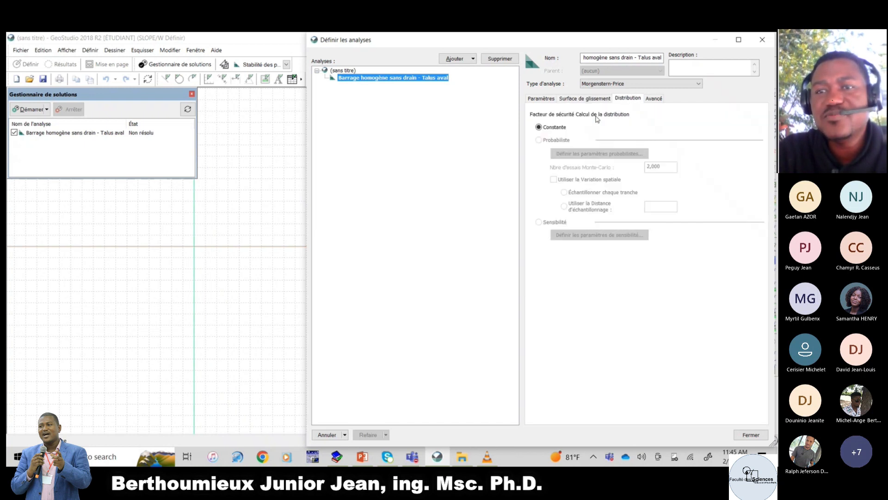
pyautogui.click(653, 98)
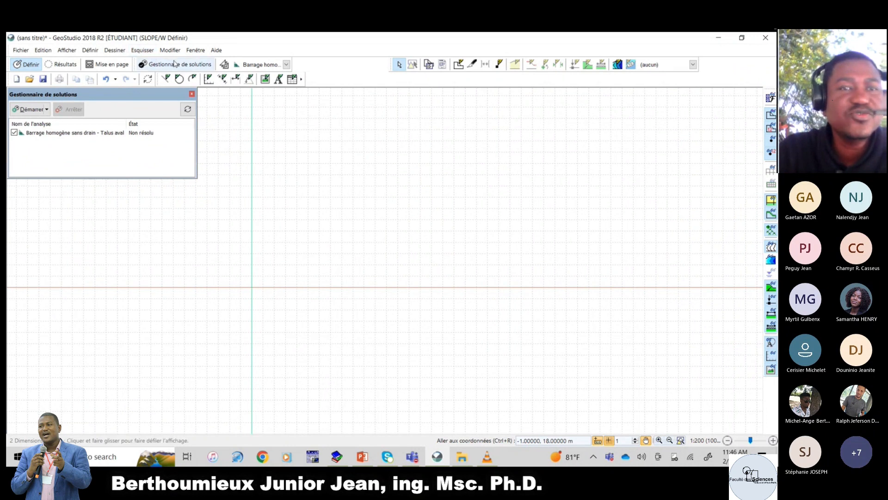
# Sketch axes running 0 to 80 m in x with 2 m increments and 0 to 30 m in y with 5 m increments.
pyautogui.click(208, 80)
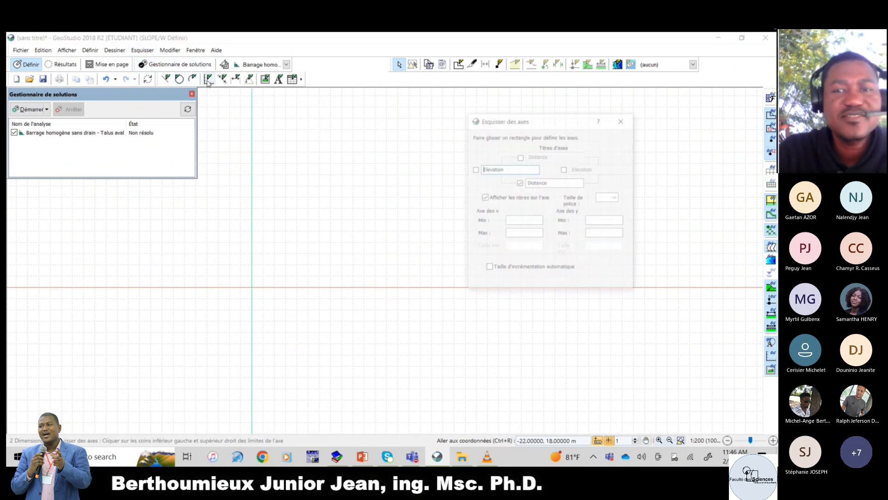
pyautogui.click(509, 233)
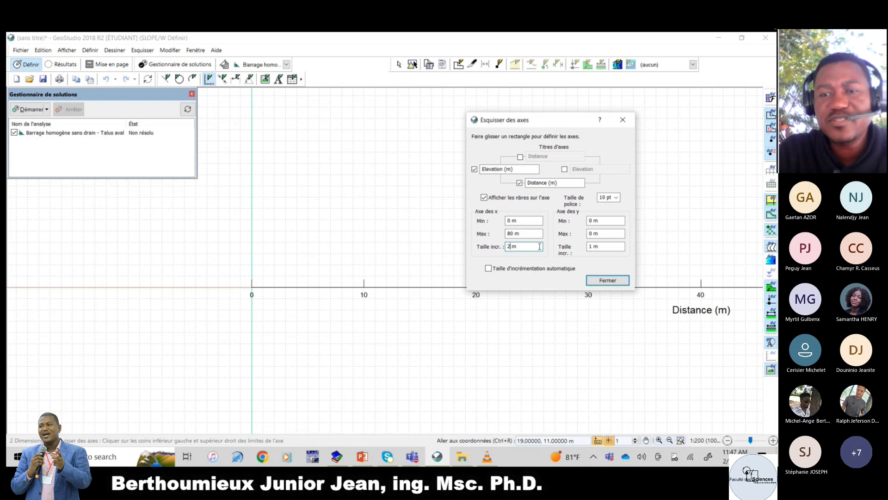
pyautogui.click(590, 220)
pyautogui.click(591, 233)
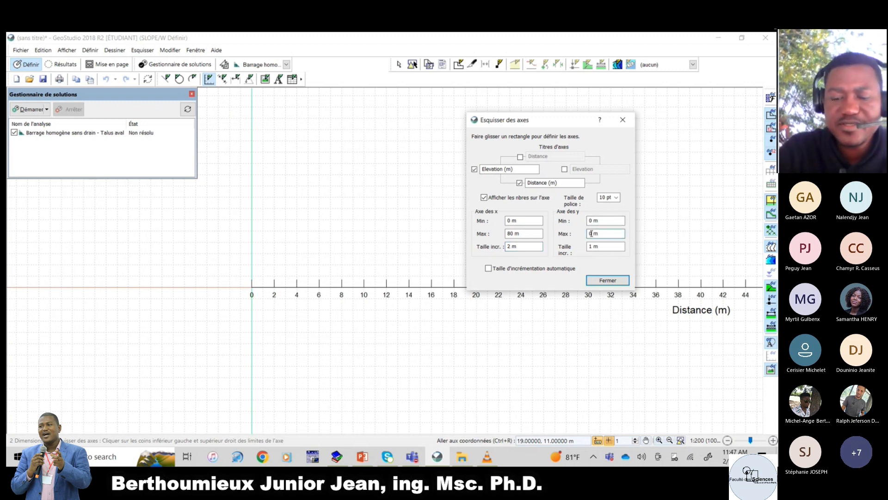
pyautogui.write('3')
pyautogui.click(589, 246)
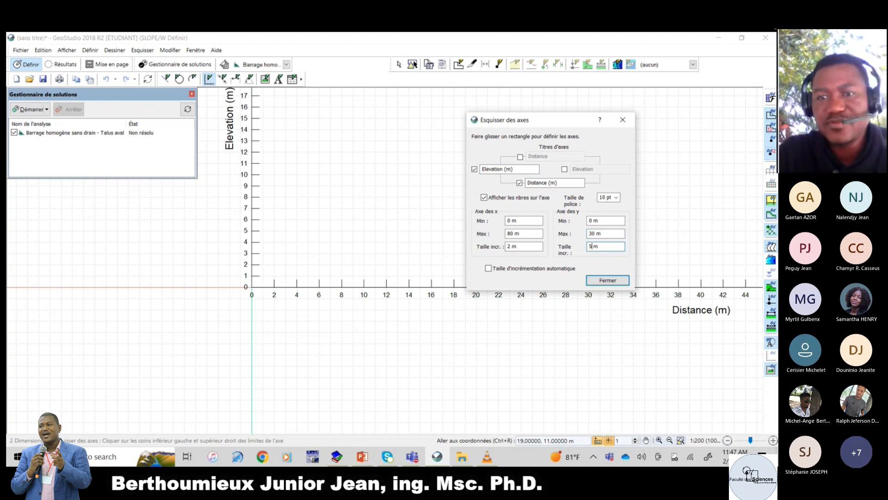
pyautogui.click(600, 283)
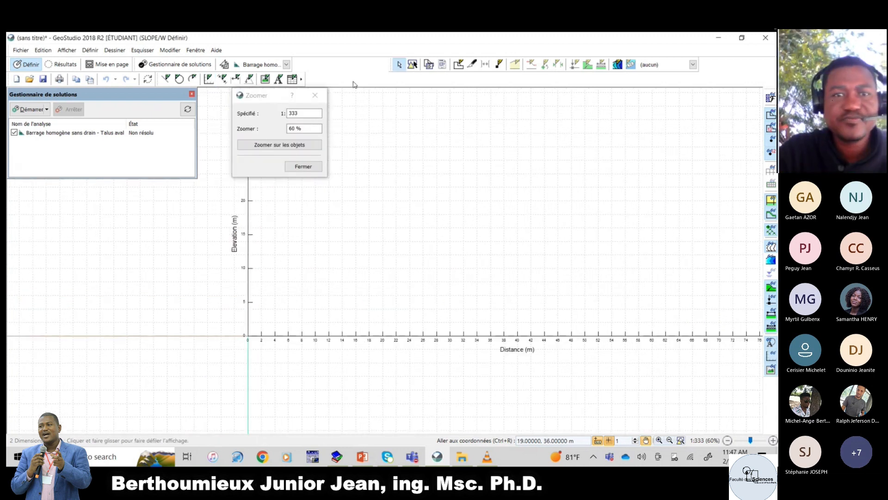
pyautogui.click(299, 167)
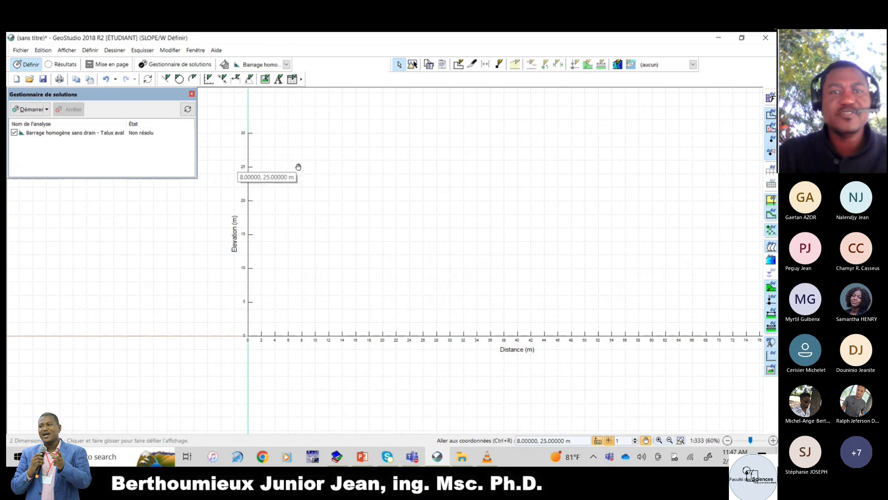
# Sketch the closed dam outline through (0,0), (0,10), (9,10), (30,24), (41,24), (62,10), (75,10) and (75,0) m.
pyautogui.click(167, 80)
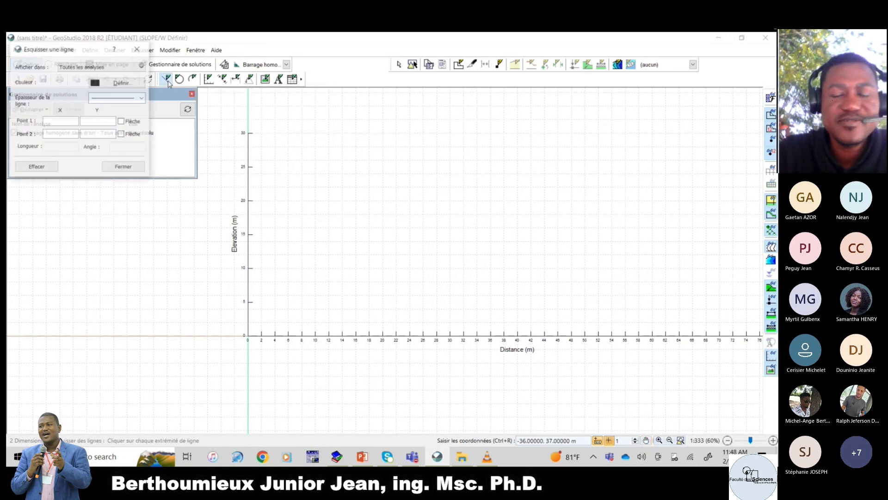
pyautogui.click(247, 333)
pyautogui.click(248, 267)
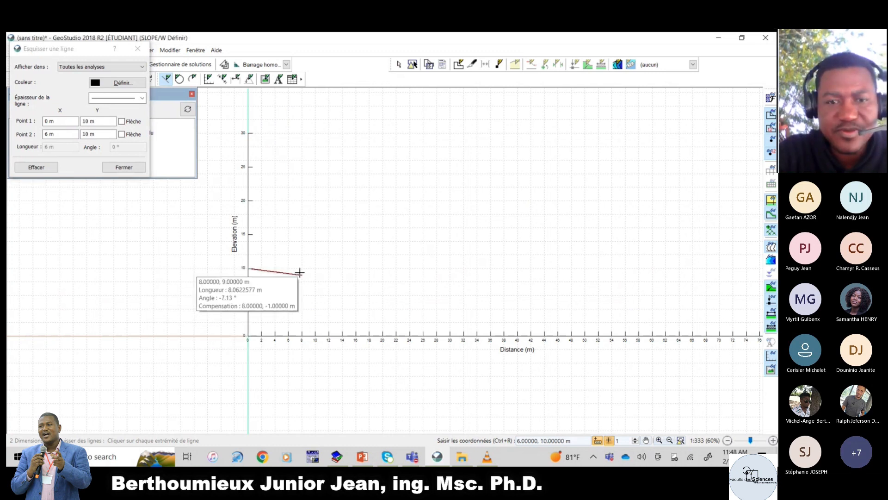
pyautogui.click(309, 268)
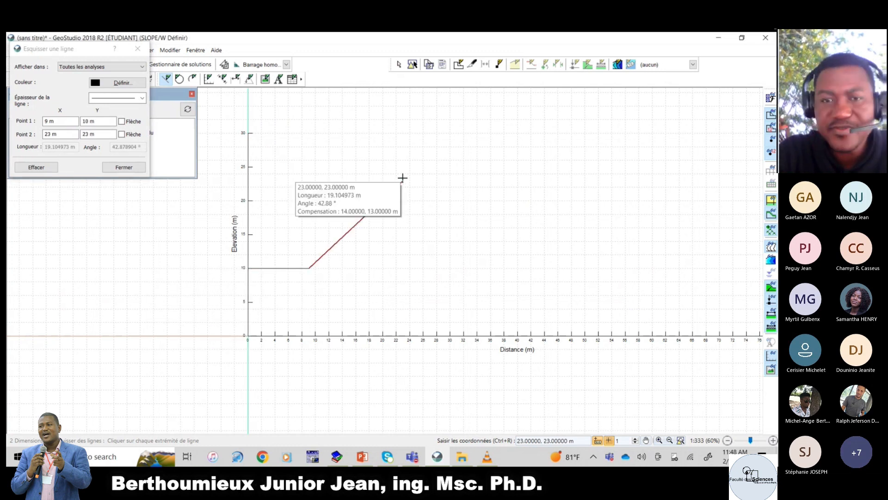
pyautogui.click(450, 173)
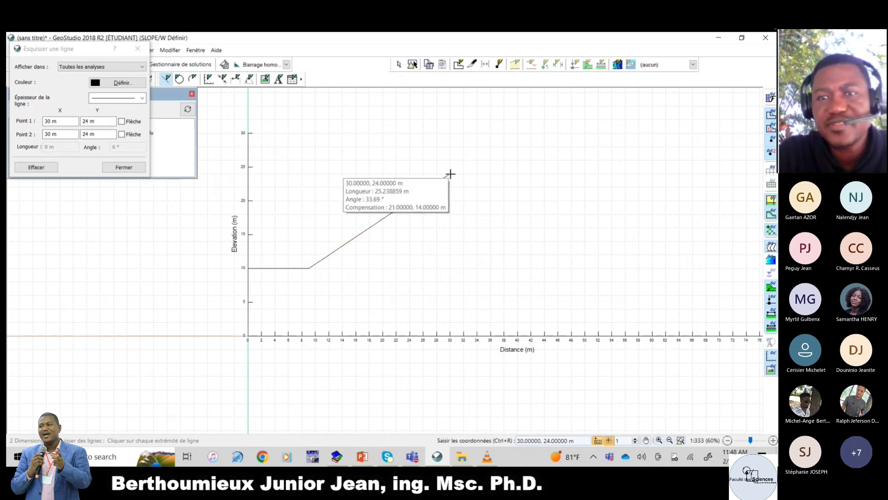
pyautogui.click(523, 174)
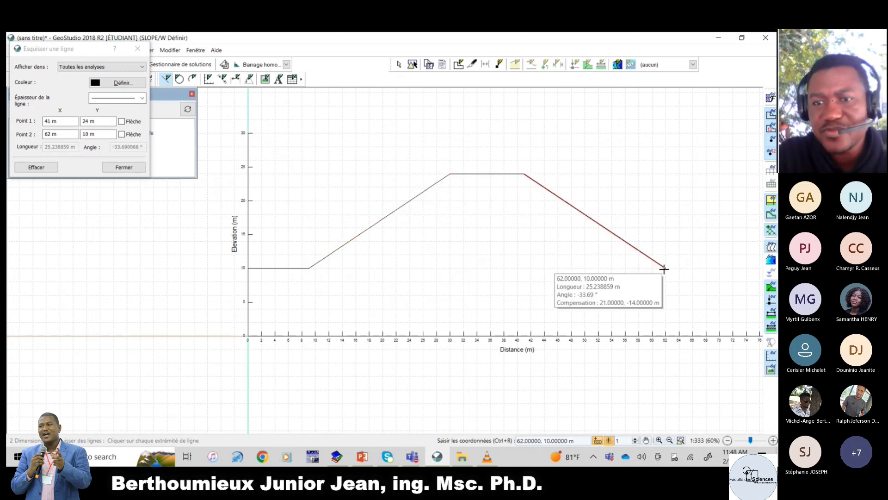
pyautogui.click(664, 269)
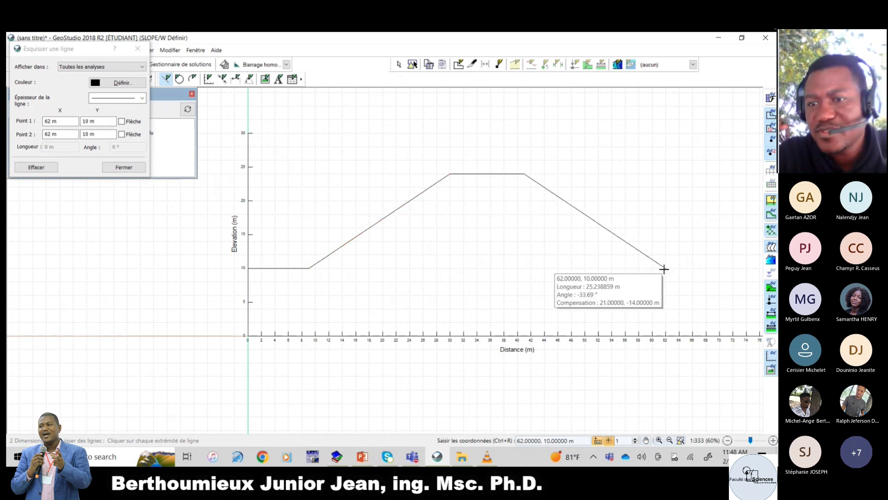
pyautogui.click(753, 268)
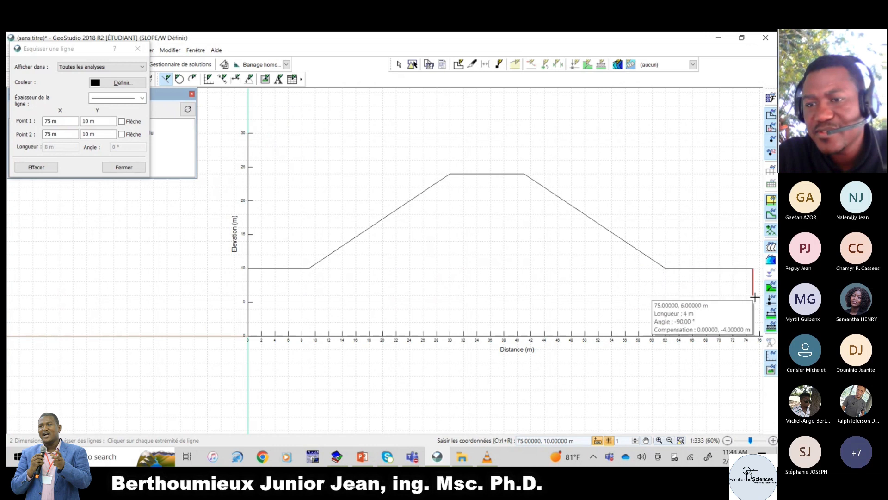
pyautogui.click(754, 335)
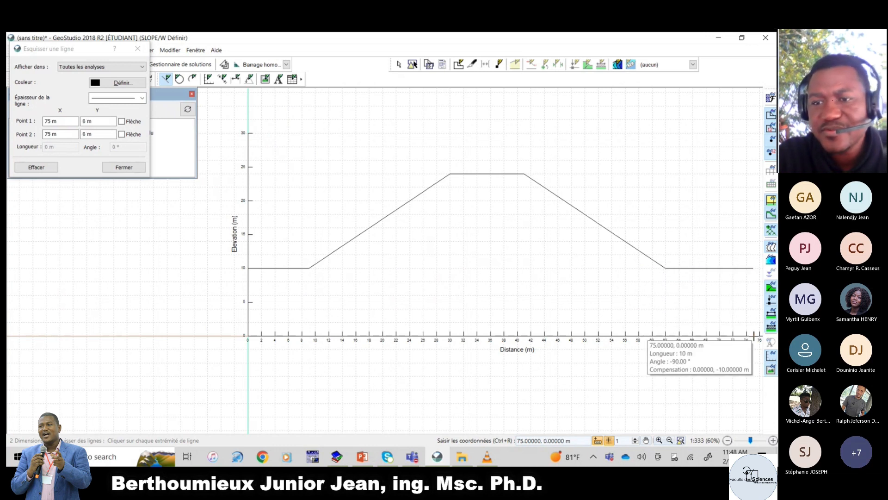
pyautogui.click(248, 335)
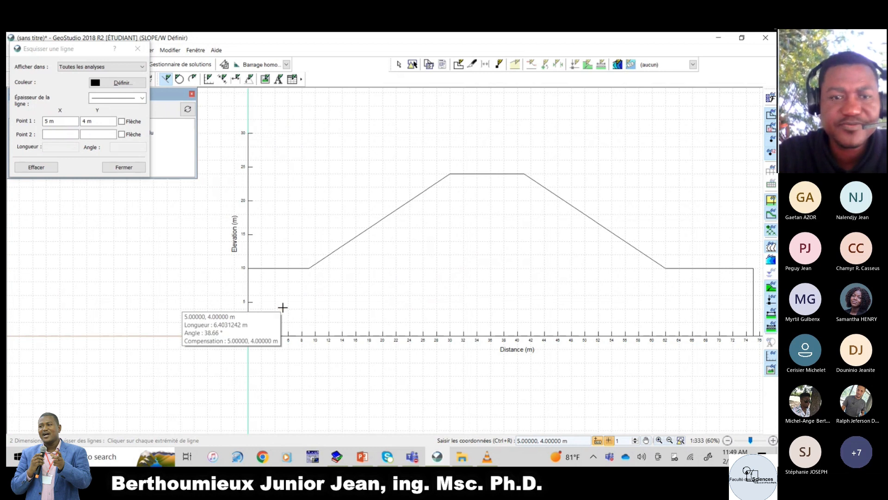
# Draw a polygonal domain region over the sketched dam outline, passing through all eight corners.
pyautogui.click(459, 66)
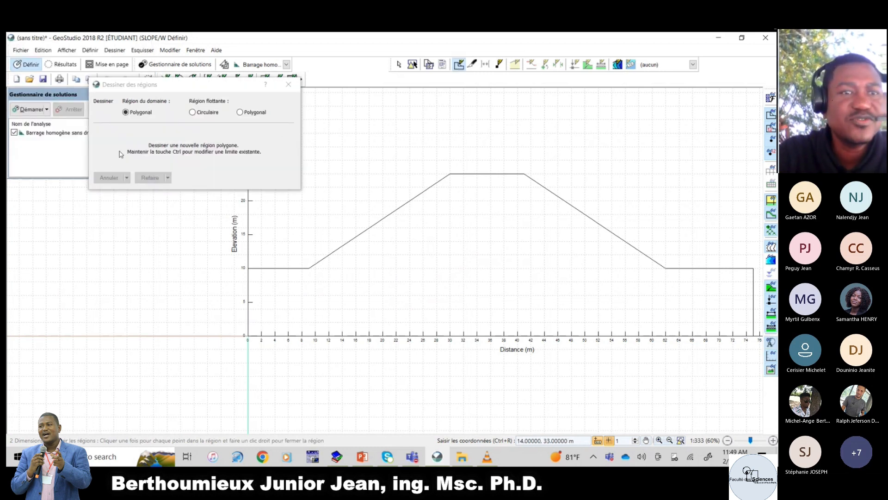
pyautogui.click(248, 335)
pyautogui.click(248, 268)
pyautogui.click(309, 268)
pyautogui.click(450, 174)
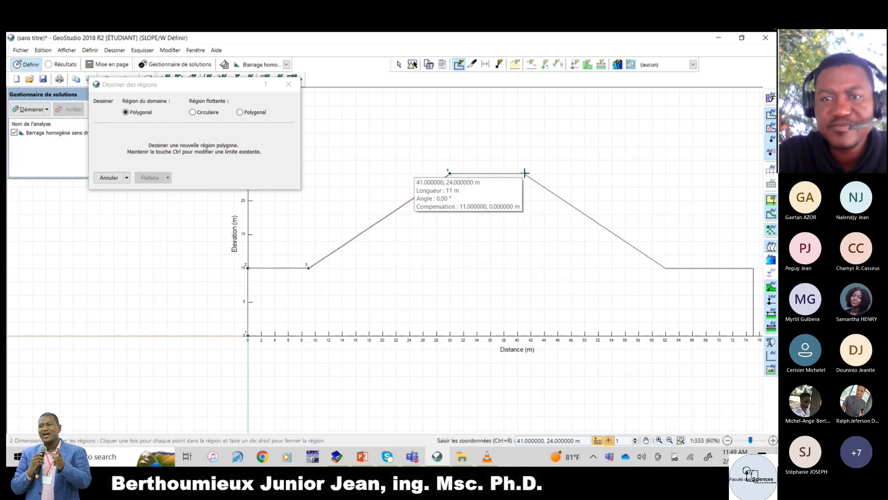
pyautogui.click(525, 173)
pyautogui.click(664, 269)
pyautogui.click(754, 268)
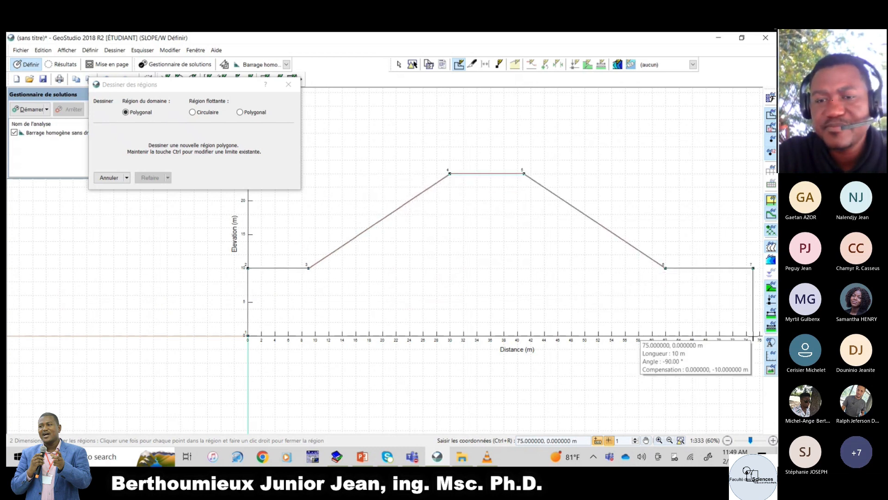
pyautogui.click(753, 335)
pyautogui.click(247, 335)
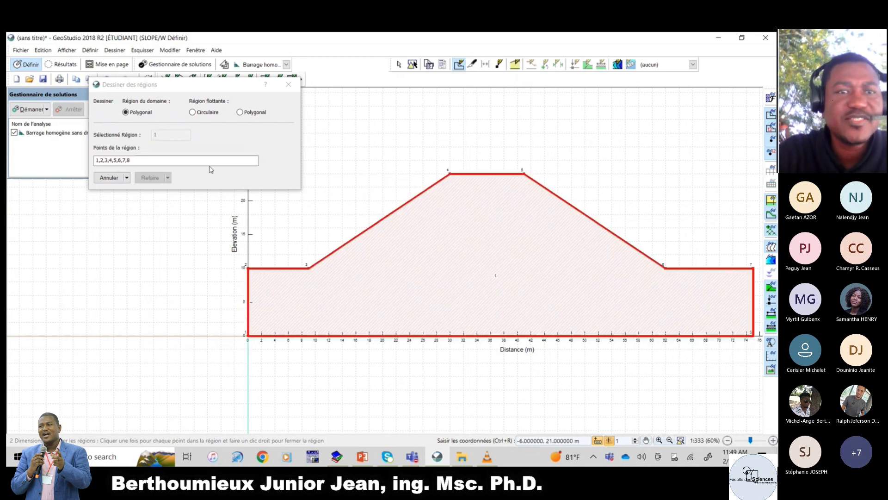
pyautogui.click(289, 84)
# Add a new material and name it "Argile sablonneuse".
pyautogui.click(90, 50)
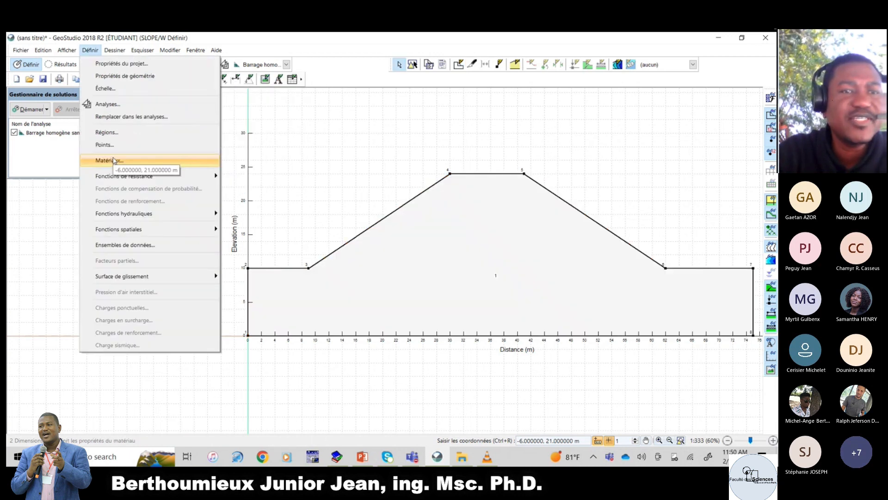
pyautogui.click(114, 160)
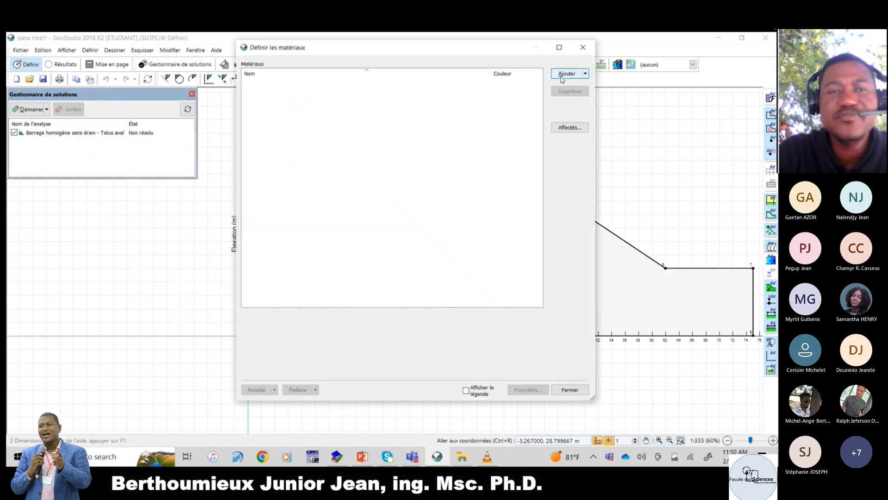
pyautogui.click(567, 73)
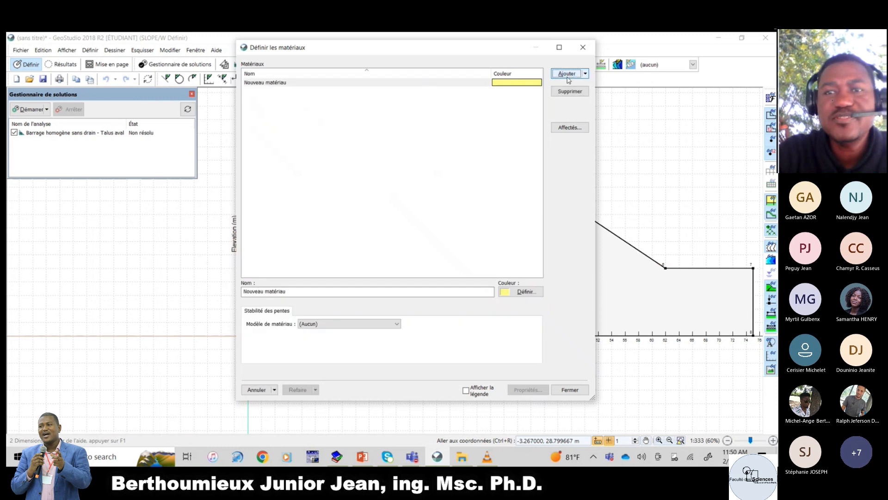
pyautogui.click(286, 292)
pyautogui.press('BackSpace')
pyautogui.press('BackSpace')
pyautogui.press('BackSpace')
pyautogui.press('BackSpace')
pyautogui.press('BackSpace')
pyautogui.press('BackSpace')
pyautogui.press('BackSpace')
pyautogui.press('BackSpace')
pyautogui.press('BackSpace')
pyautogui.press('BackSpace')
pyautogui.press('BackSpace')
pyautogui.press('BackSpace')
pyautogui.press('BackSpace')
pyautogui.press('BackSpace')
pyautogui.press('BackSpace')
pyautogui.press('BackSpace')
pyautogui.write('Argile sa')
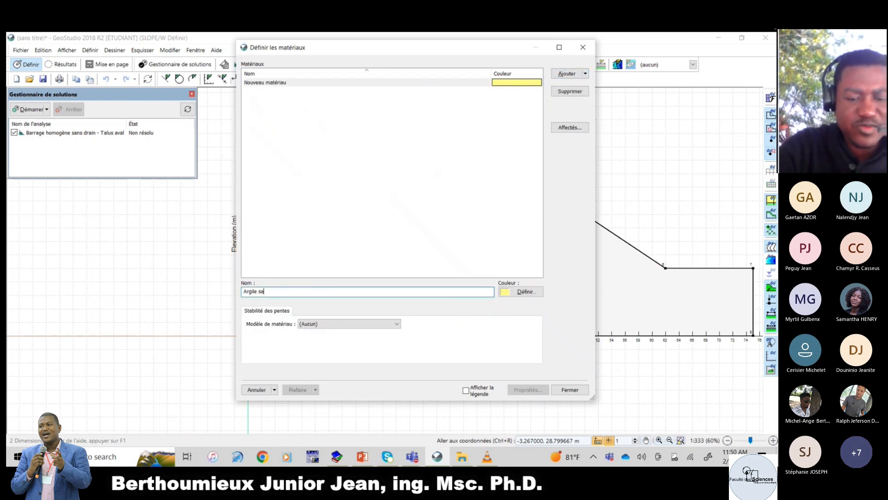
pyautogui.write('blonneuse')
# Assign the Mohr-Coulomb model to the material with 20 kN/m³ unit weight, 40° phi and 5 kPa effective cohesion.
pyautogui.click(321, 325)
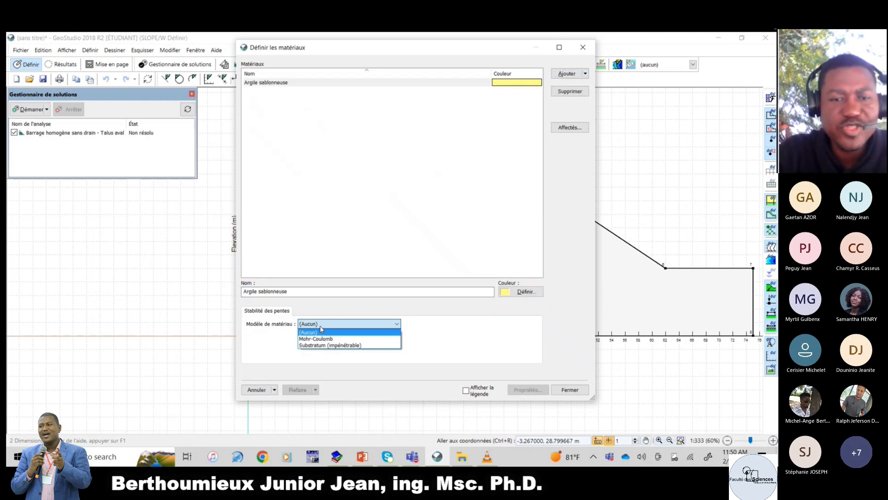
pyautogui.click(320, 339)
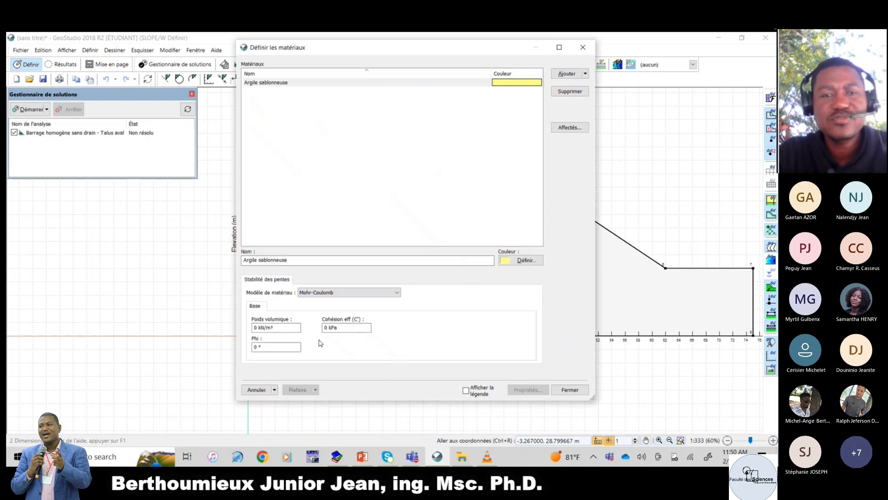
pyautogui.click(255, 327)
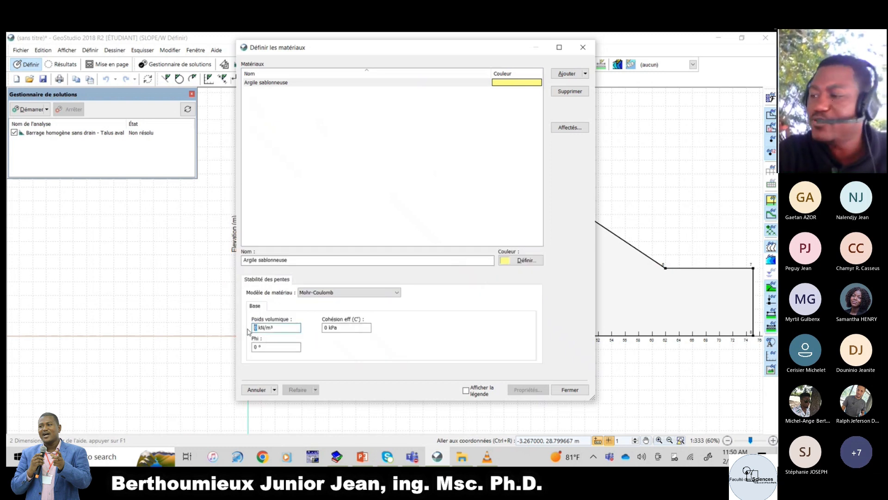
pyautogui.write('20')
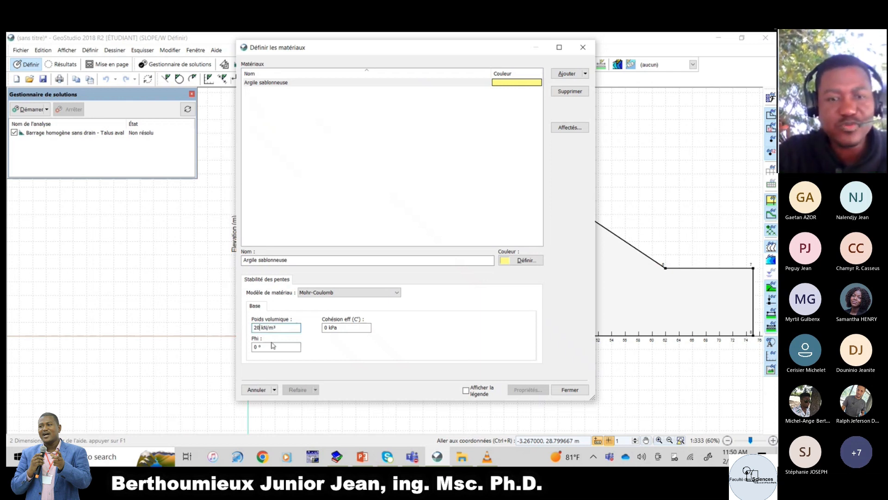
pyautogui.click(255, 346)
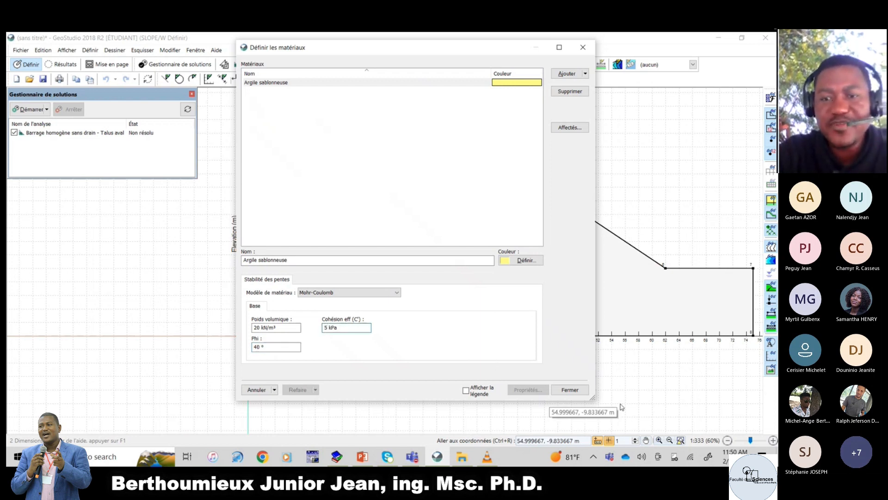
pyautogui.click(577, 392)
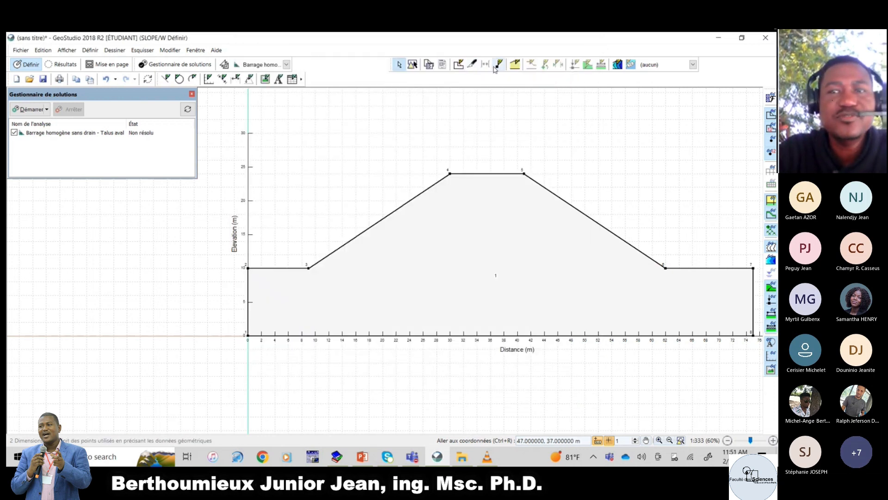
# Assign the material "Argile sablonneuse" to the dam region.
pyautogui.click(514, 64)
pyautogui.click(508, 168)
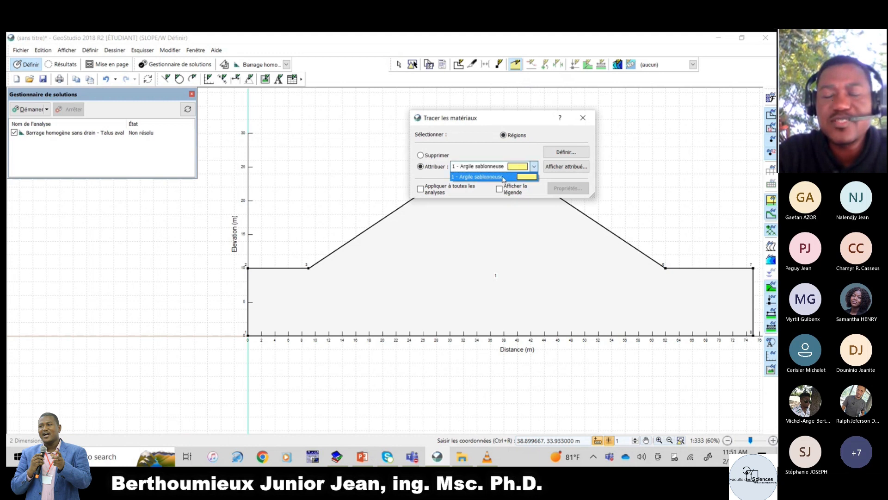
pyautogui.click(503, 177)
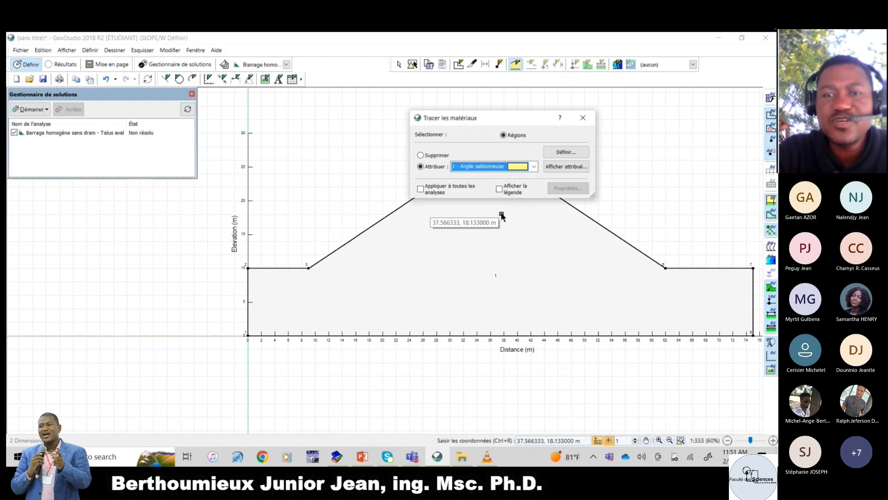
pyautogui.click(485, 246)
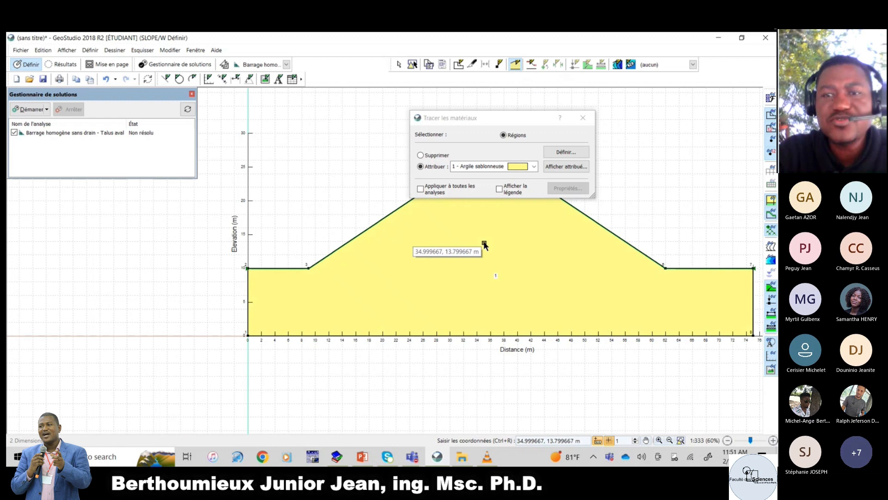
pyautogui.click(582, 117)
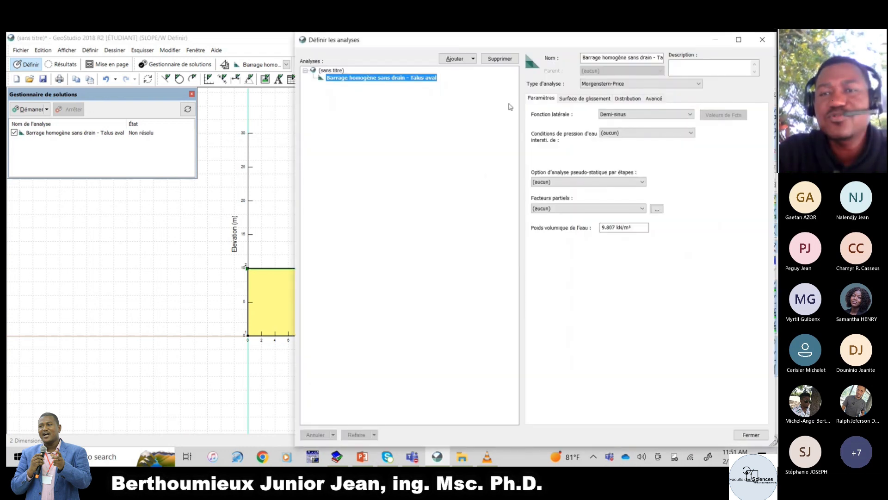
# Draw the slip surface entry range along the crest from about (29.9,23.9) to (41,24) m and the exit range from about (62.2,10) to (75,10) m.
pyautogui.click(582, 99)
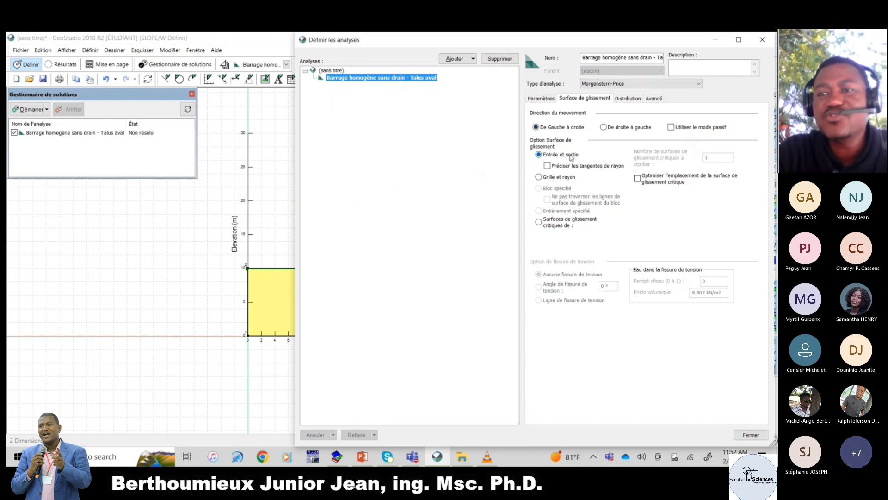
pyautogui.click(751, 435)
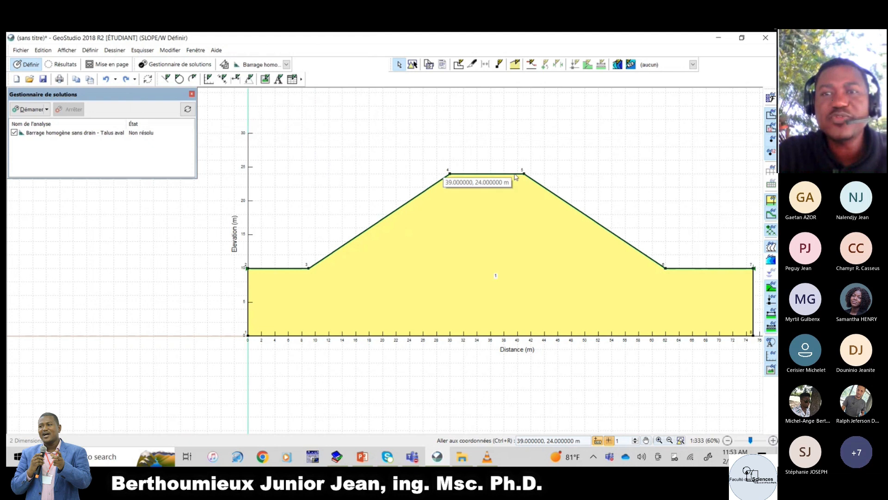
pyautogui.click(532, 65)
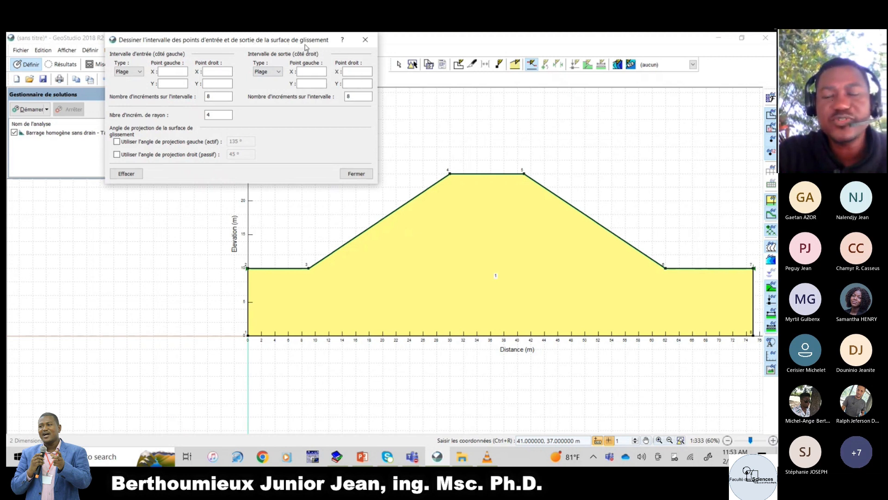
pyautogui.moveTo(448, 174); pyautogui.dragTo(524, 174)
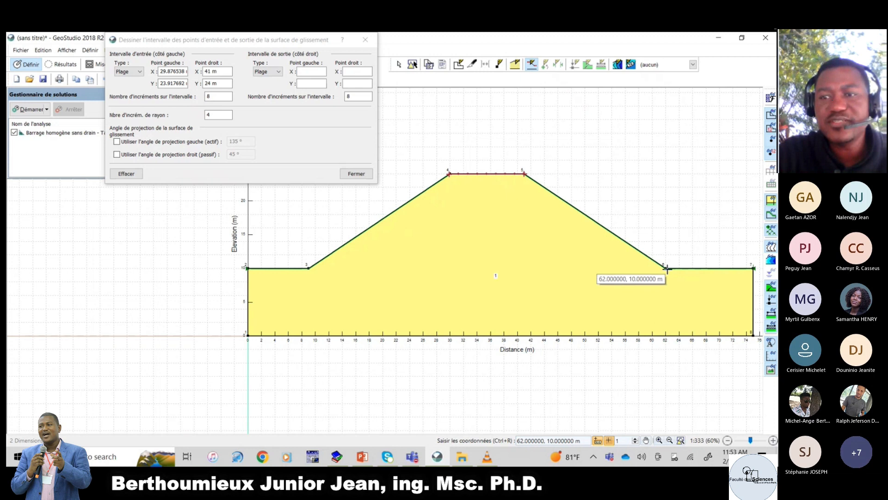
pyautogui.moveTo(667, 267); pyautogui.dragTo(748, 267)
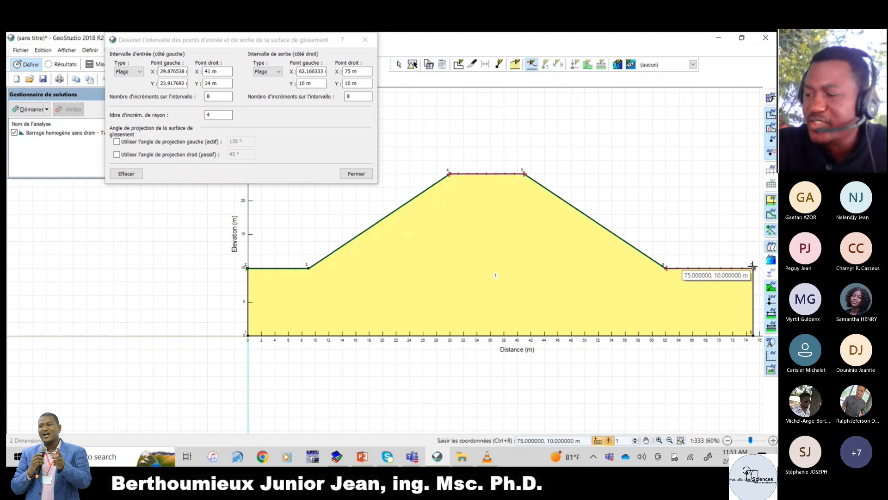
# Set 5 increments on both the entry and exit ranges, and solve the downstream slope analysis, saved as "Talus homogene Aval".
pyautogui.doubleClick(218, 97)
pyautogui.write('5')
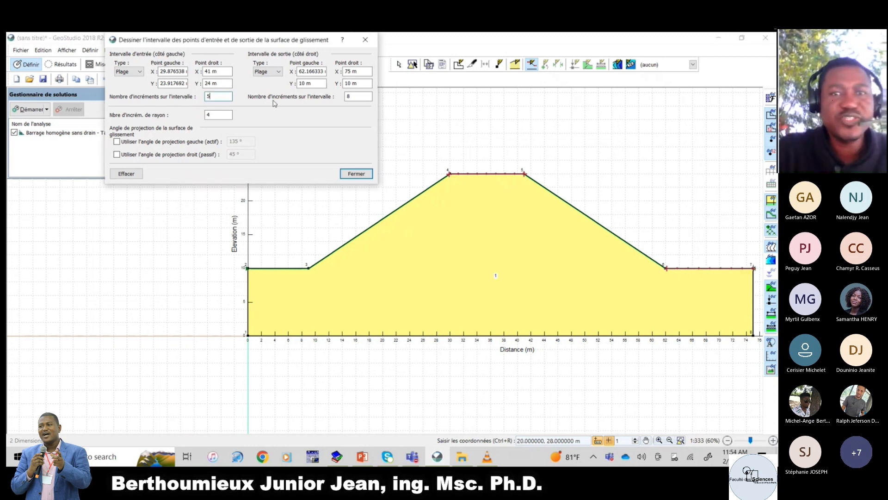
pyautogui.doubleClick(354, 95)
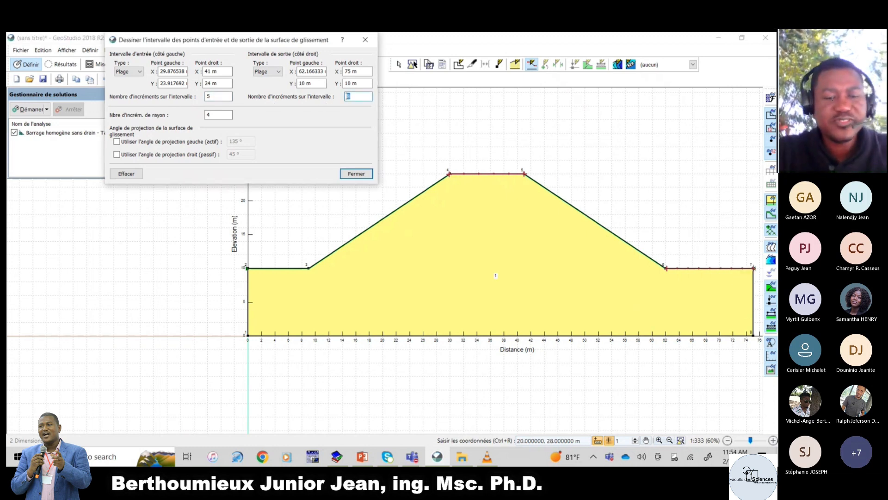
pyautogui.write('5')
pyautogui.click(356, 174)
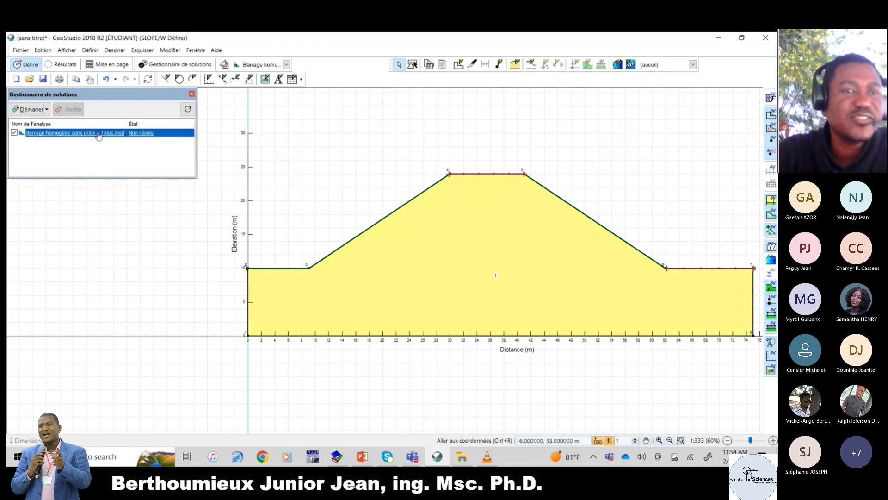
pyautogui.click(31, 109)
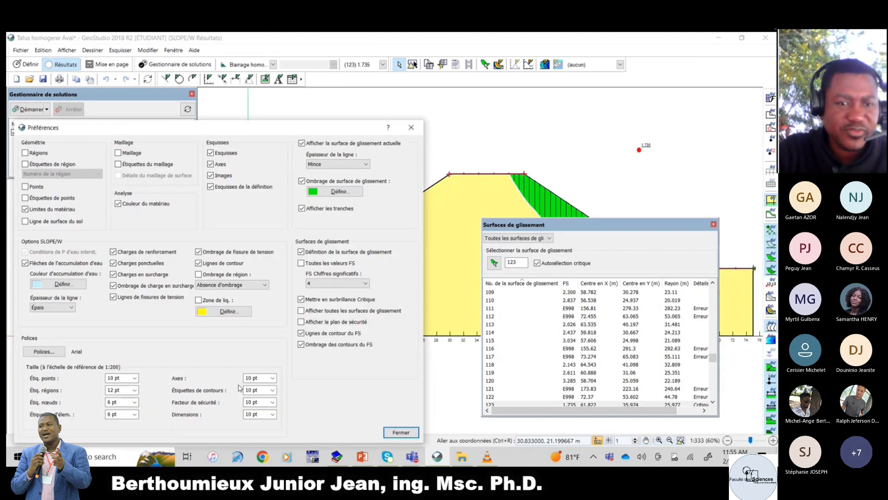
# Set the safety factor label size to 20 pt and move the slip surface list clear of the dam section.
pyautogui.click(273, 402)
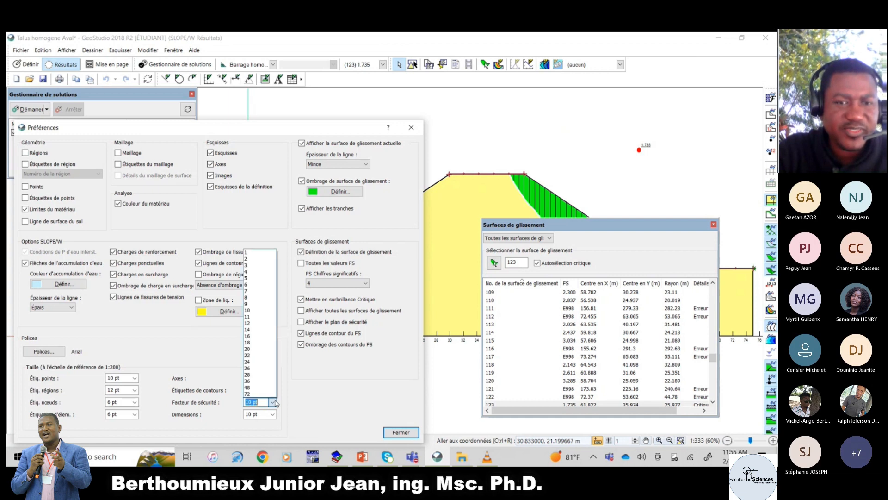
pyautogui.click(258, 349)
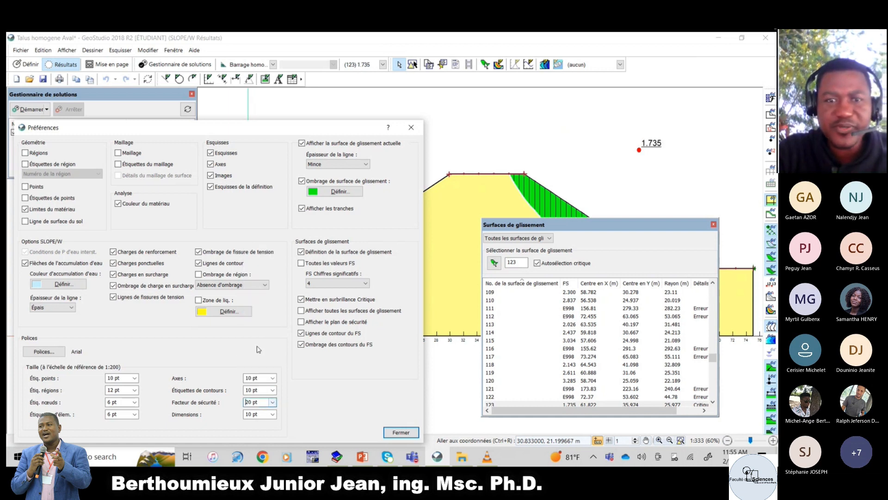
pyautogui.click(401, 432)
pyautogui.moveTo(617, 220); pyautogui.dragTo(120, 223)
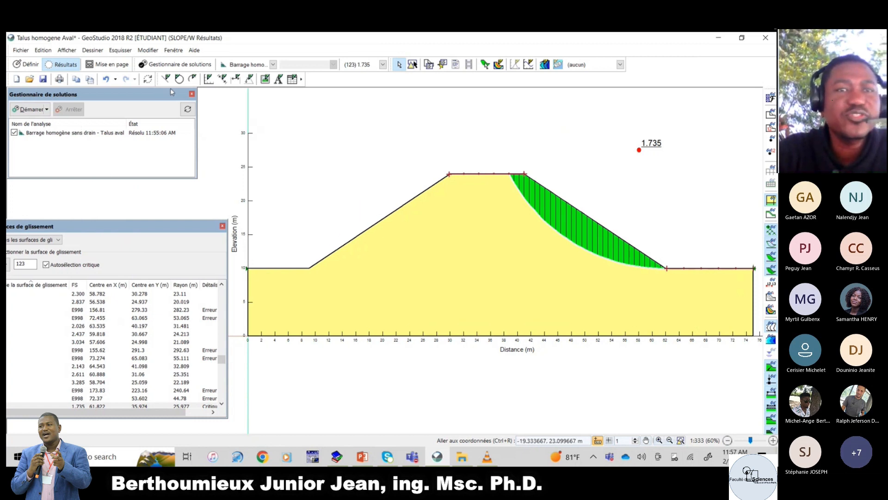
# Duplicate the downstream slope analysis in definition mode and name the copy "Barrage homogène sans drain - Talus amont".
pyautogui.click(27, 64)
pyautogui.click(225, 65)
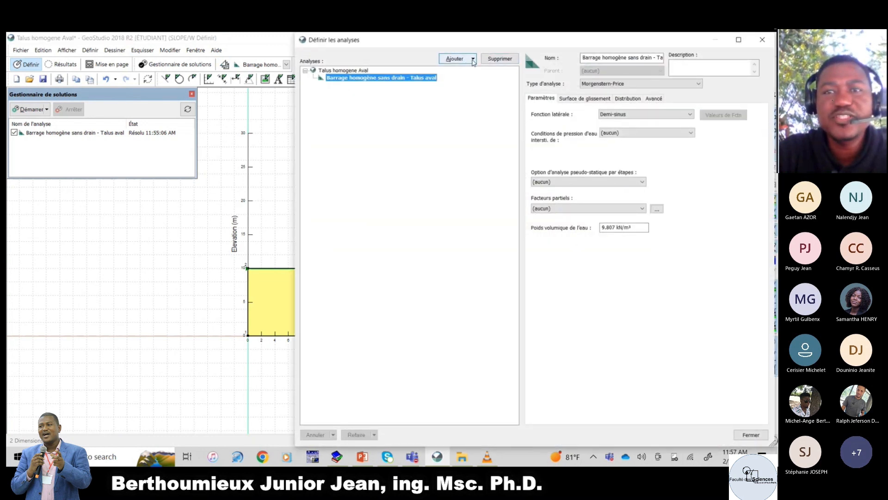
pyautogui.click(473, 59)
pyautogui.click(416, 72)
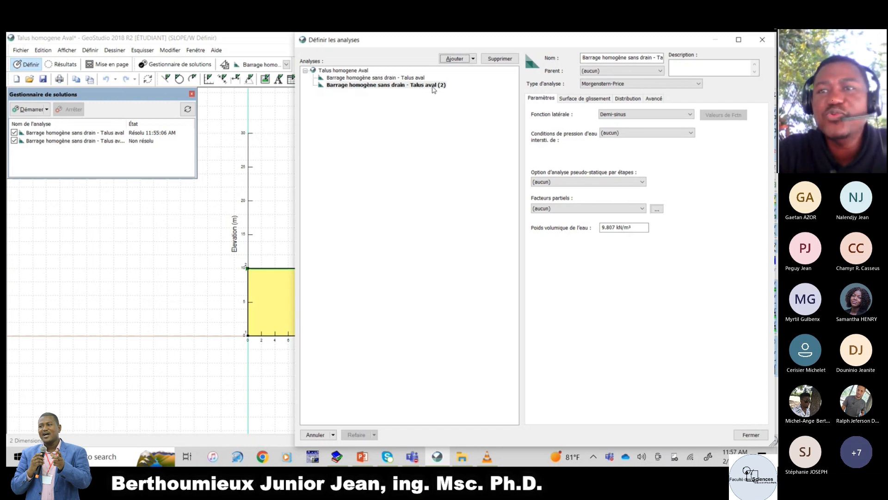
pyautogui.click(661, 58)
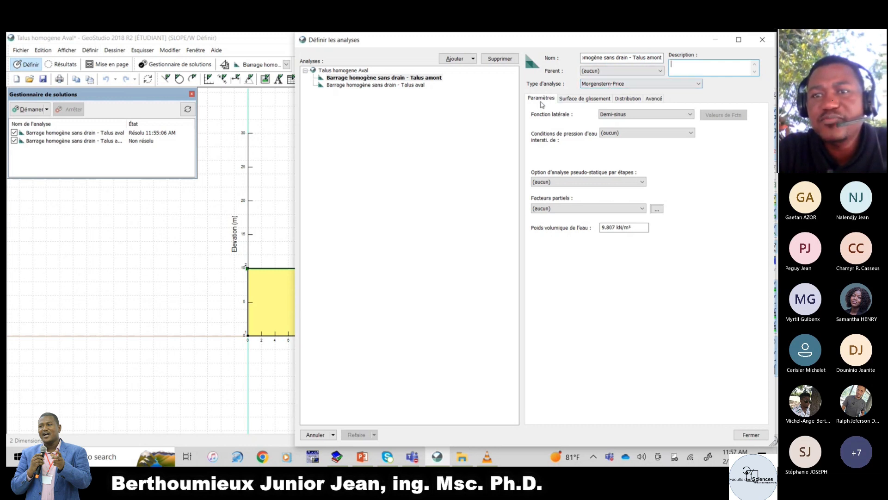
# Set the slip surface movement direction of the upstream slope analysis to right to left.
pyautogui.click(590, 99)
pyautogui.click(604, 127)
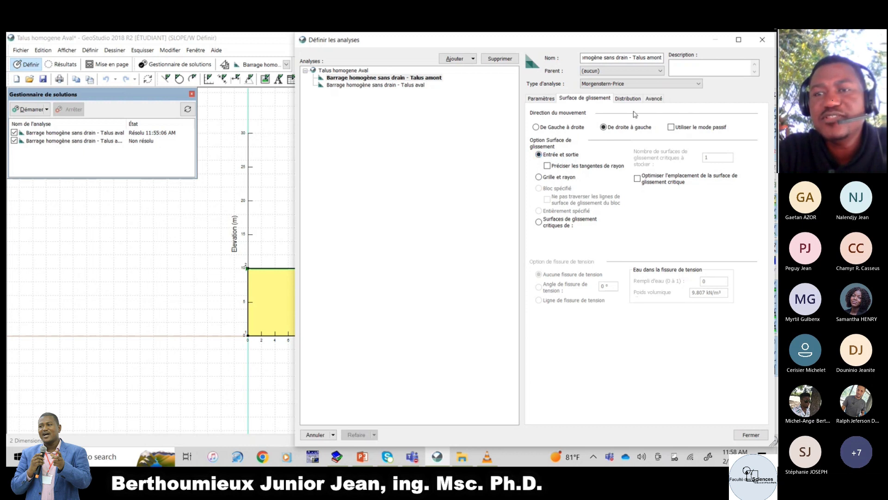
pyautogui.click(750, 434)
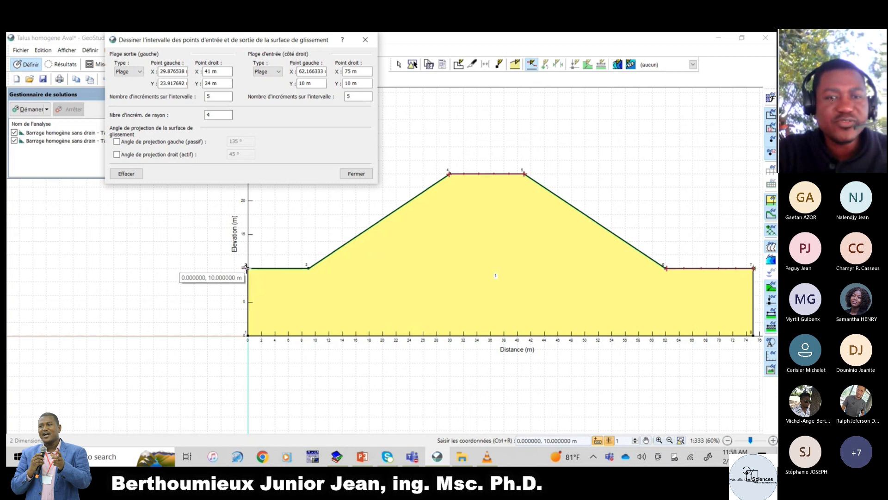
# Draw the upstream exit range from (0,10) to (9,10) m and redraw the crest range from (30,24) to (41,24) m.
pyautogui.moveTo(247, 268); pyautogui.dragTo(307, 268)
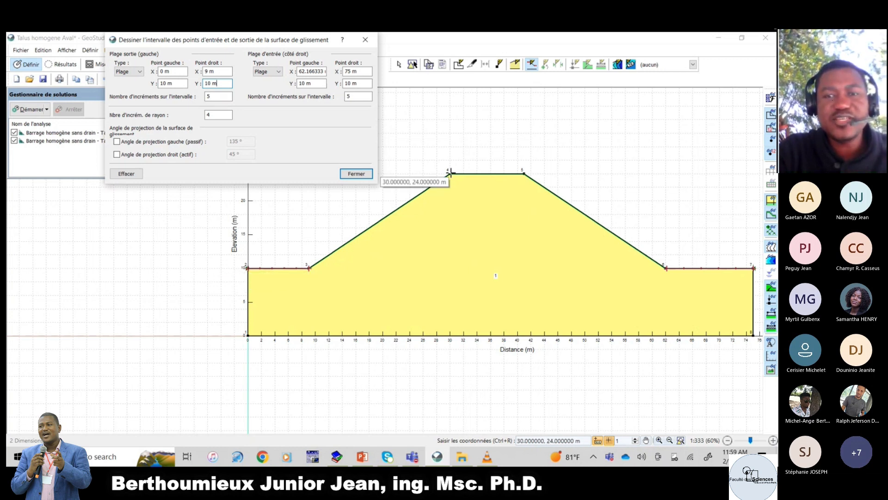
pyautogui.moveTo(450, 172); pyautogui.dragTo(523, 173)
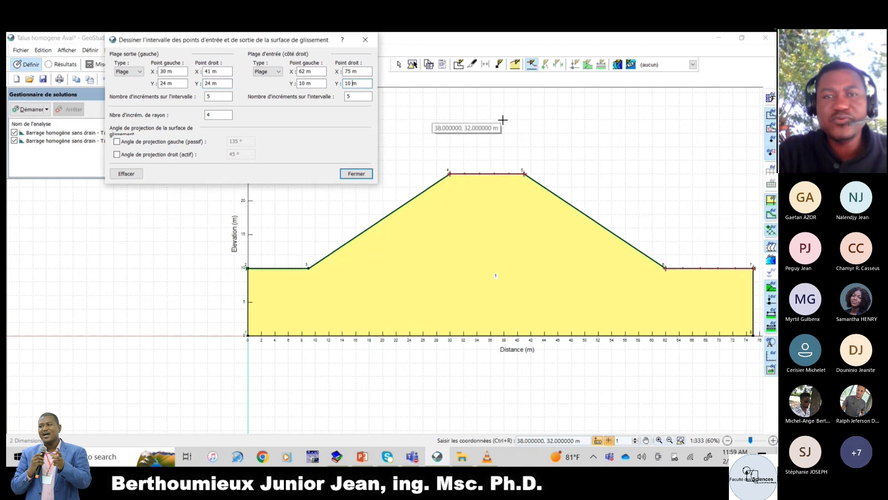
pyautogui.click(355, 174)
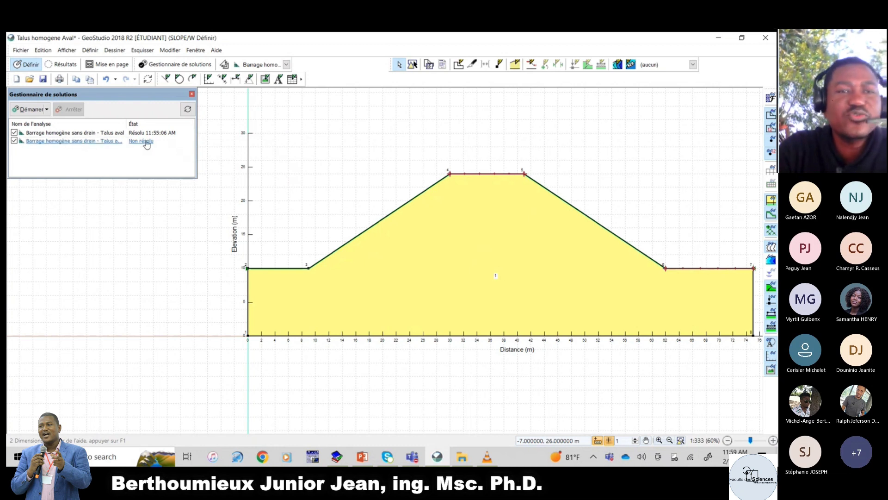
# Solve both the upstream and downstream slope analyses.
pyautogui.click(110, 145)
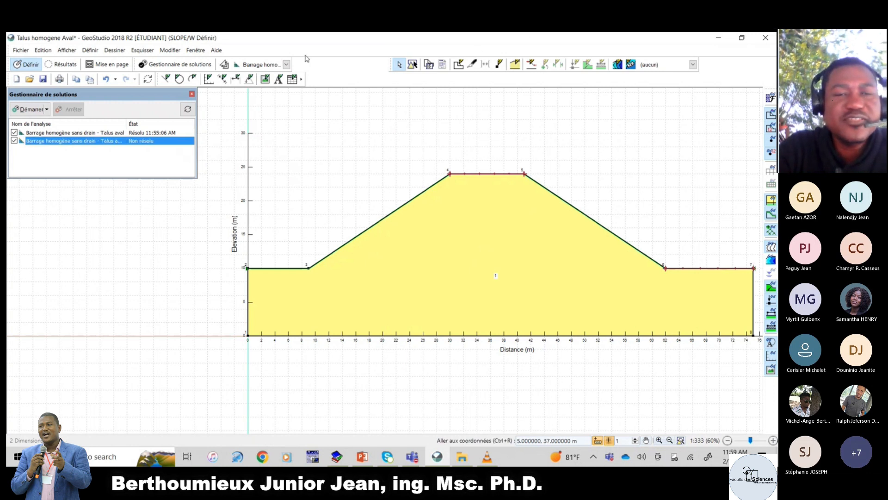
pyautogui.click(287, 65)
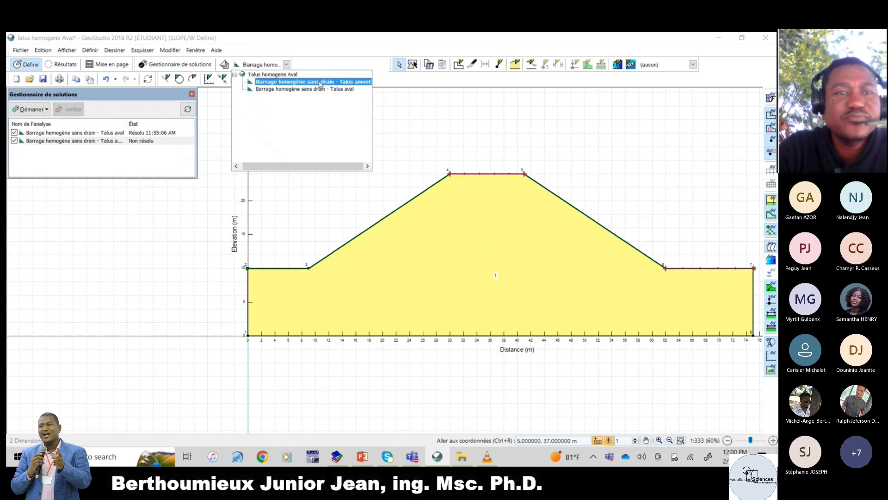
pyautogui.click(305, 49)
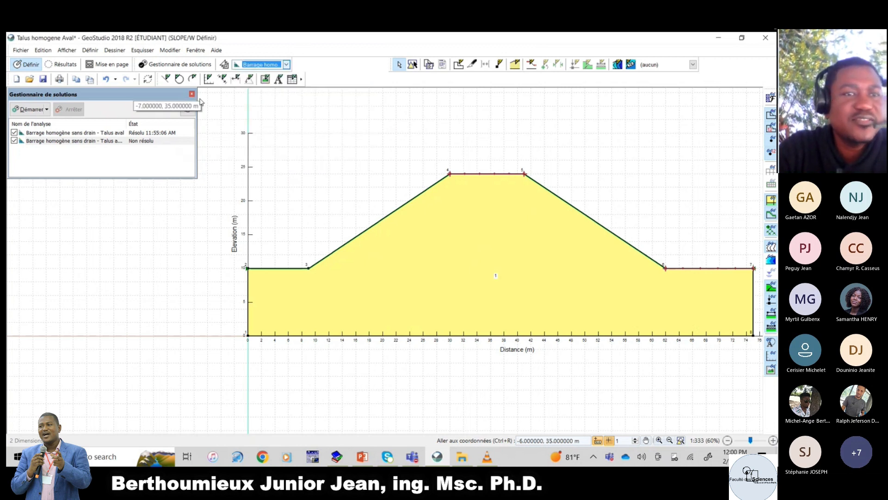
pyautogui.click(108, 142)
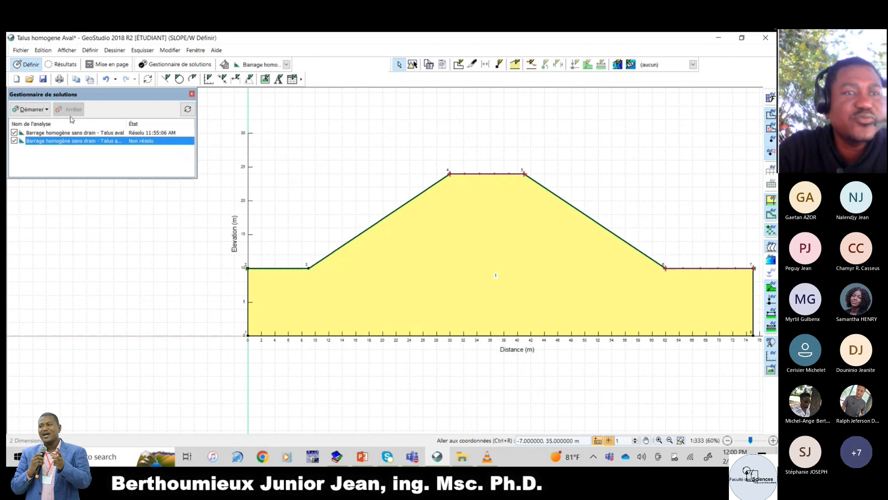
pyautogui.click(28, 109)
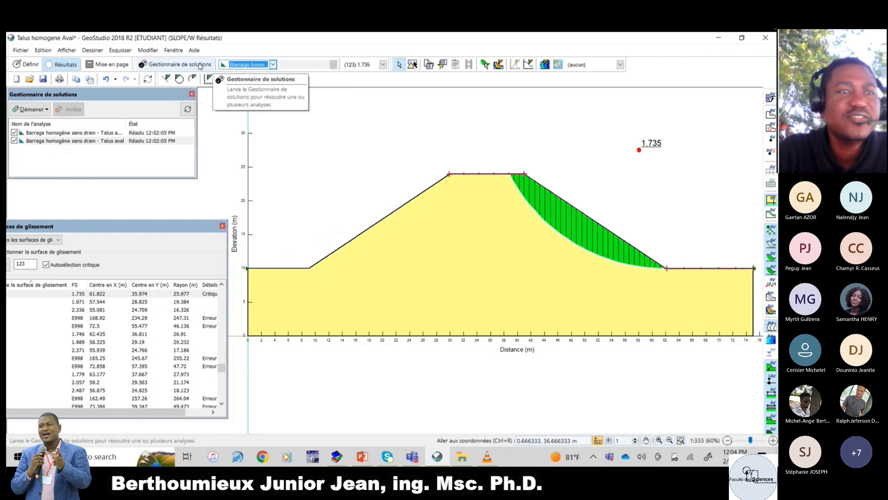
# In definition mode, give the downstream slope analysis the description "Réservoir plein".
pyautogui.click(26, 66)
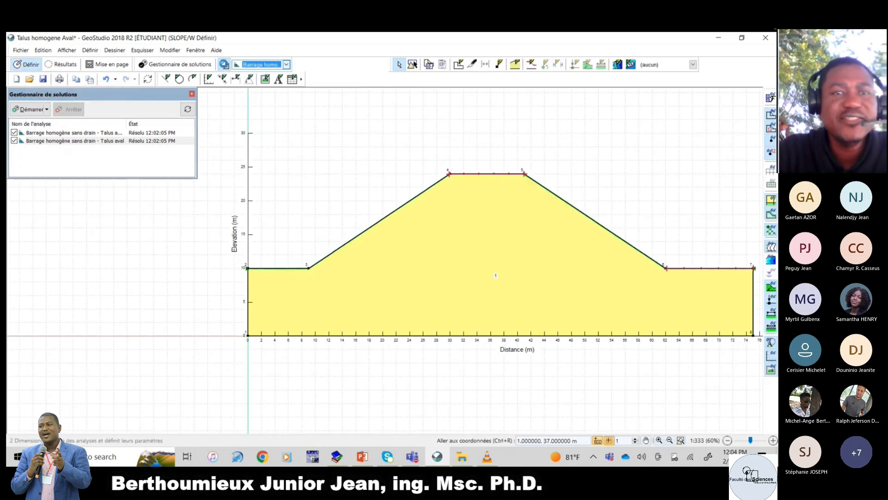
pyautogui.click(224, 64)
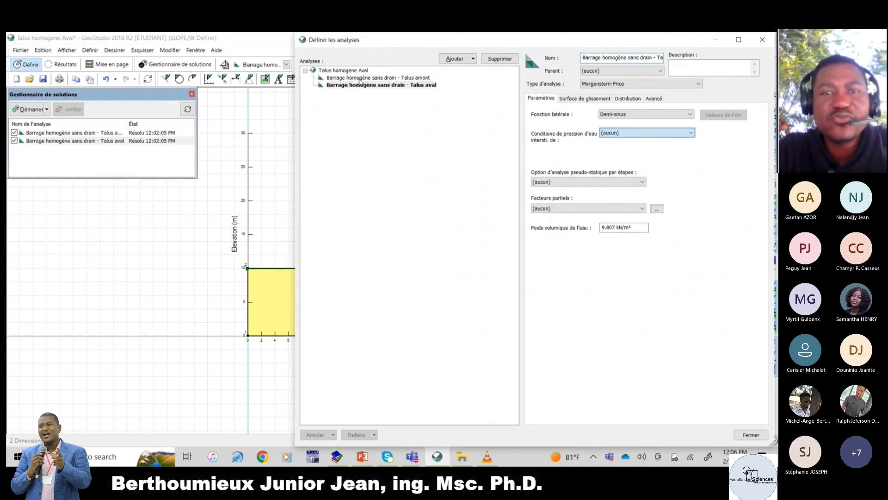
pyautogui.click(681, 63)
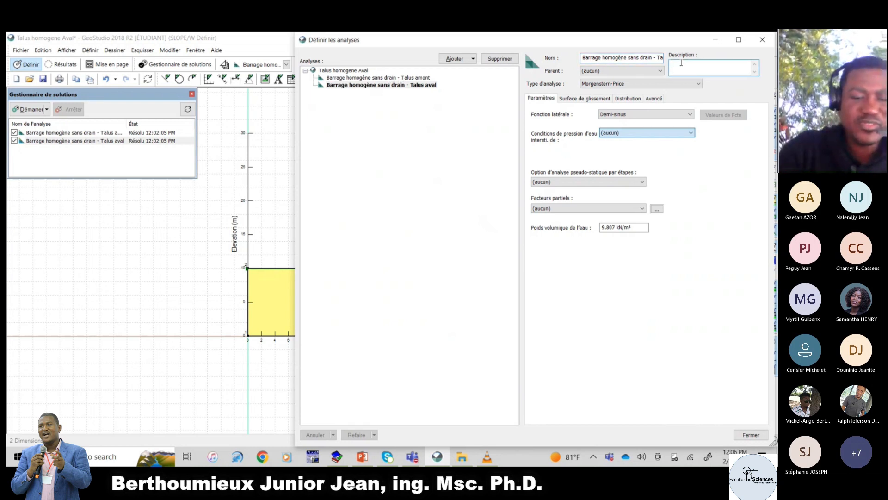
pyautogui.write('Réservoir pl')
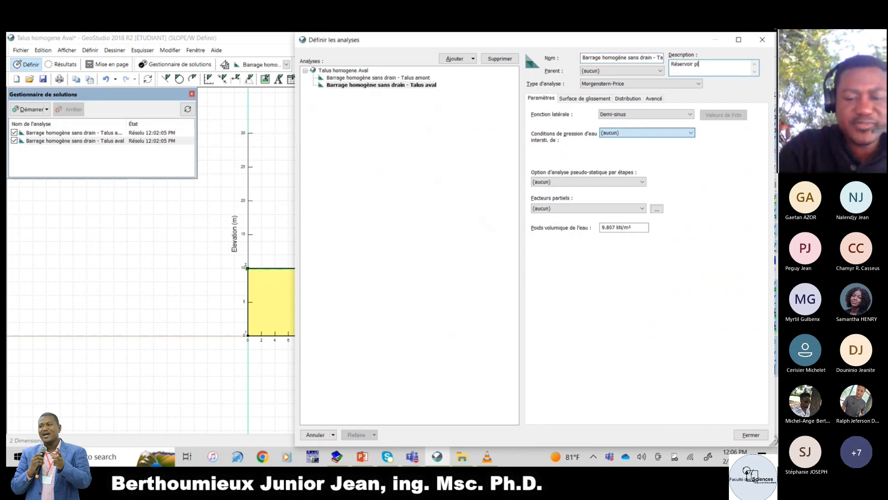
pyautogui.write('ein')
# Keep the Morgenstern-Price analysis type and set the downstream analysis's pore water pressure conditions to "Ligne piézométrique".
pyautogui.click(629, 83)
pyautogui.click(627, 92)
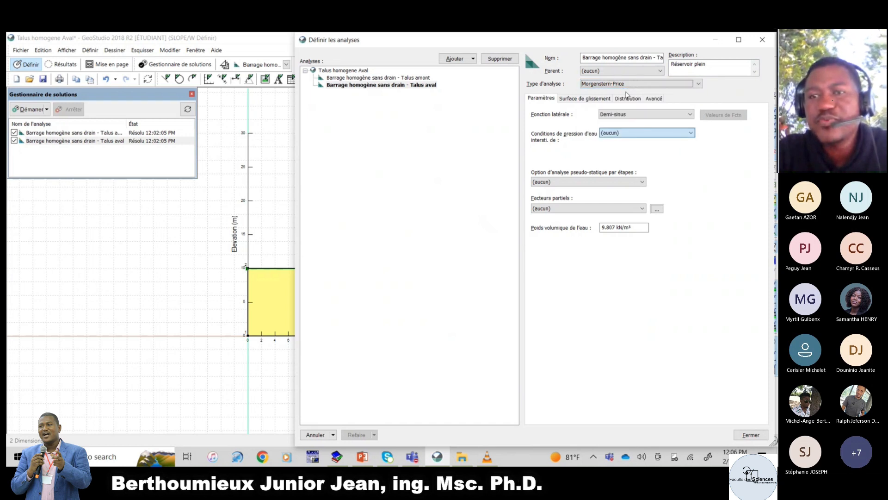
pyautogui.click(618, 134)
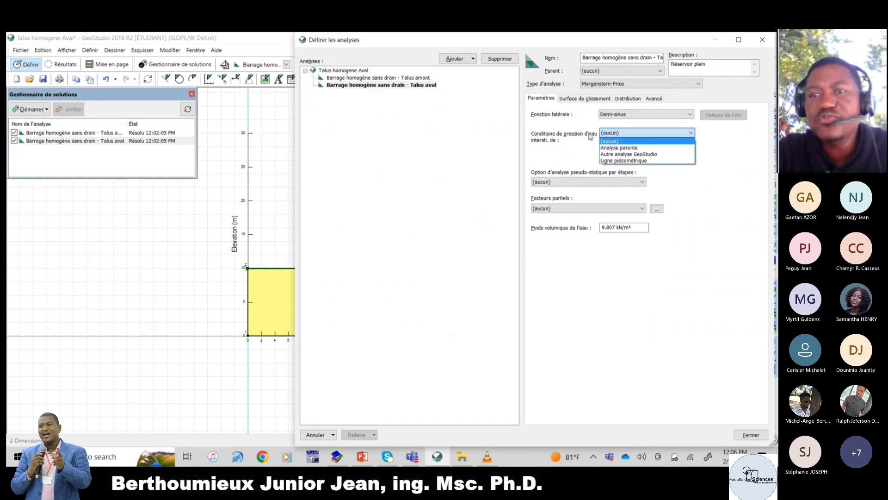
pyautogui.click(617, 161)
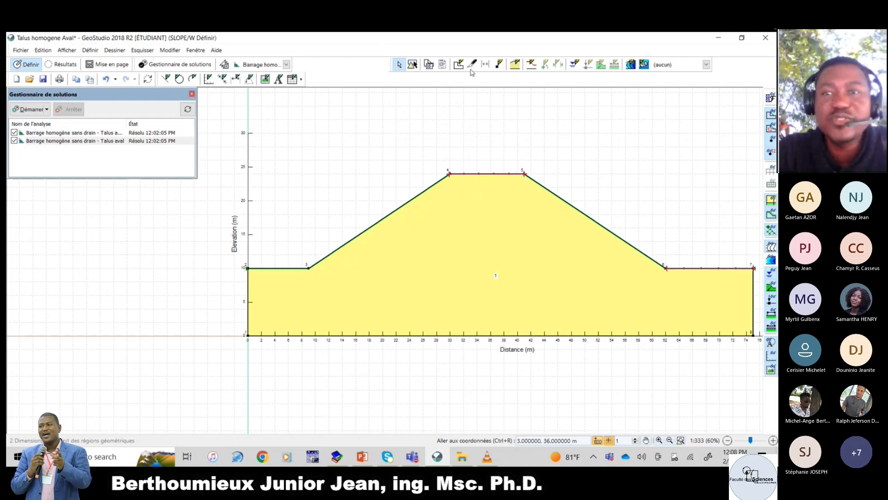
# Add a piezometric line to the downstream slope analysis and apply it to the Argile sablonneuse material.
pyautogui.click(575, 65)
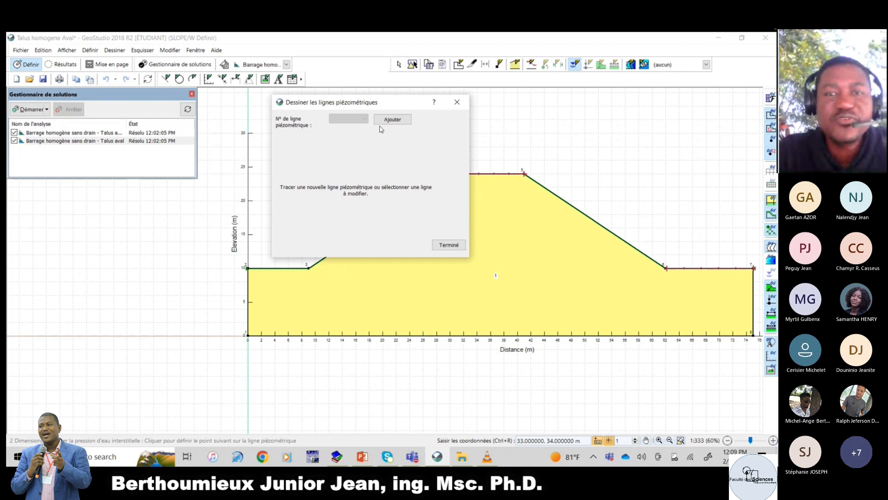
pyautogui.click(388, 121)
pyautogui.click(370, 163)
# Draw the downstream analysis's piezometric line through (0,20), (24,20), (25,19), (56,14), (62,10) and (75,10) m.
pyautogui.click(417, 245)
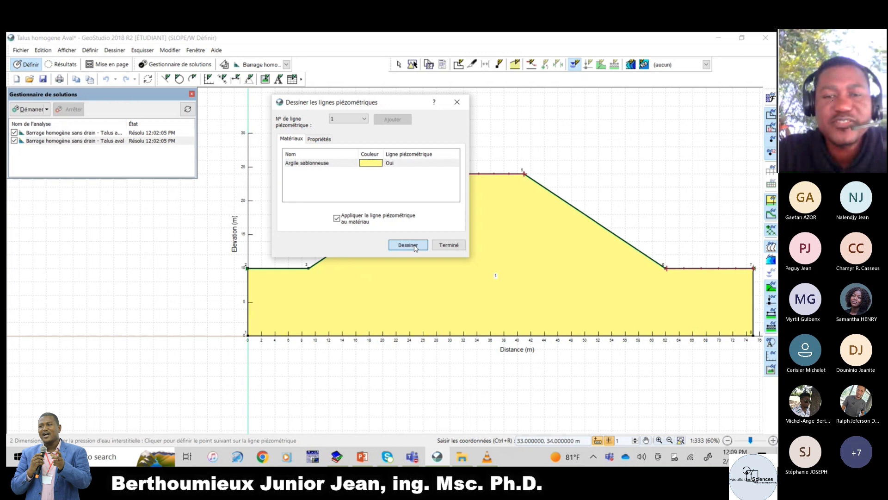
pyautogui.click(246, 200)
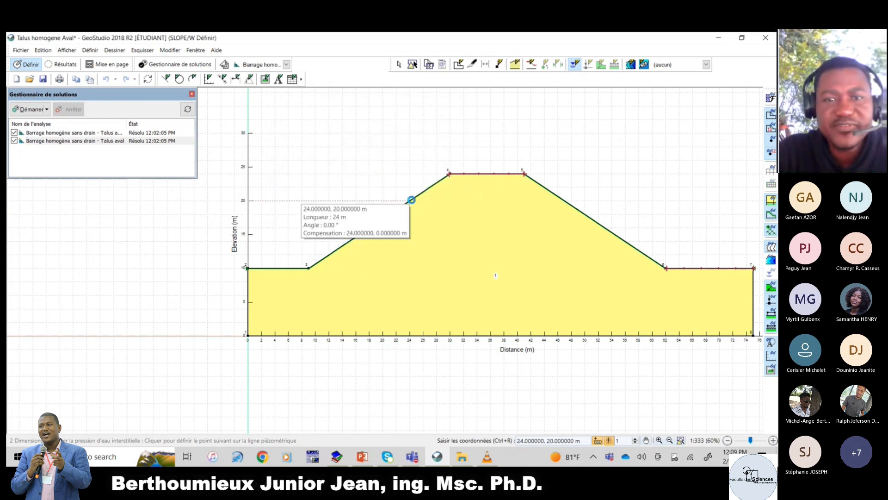
pyautogui.click(408, 201)
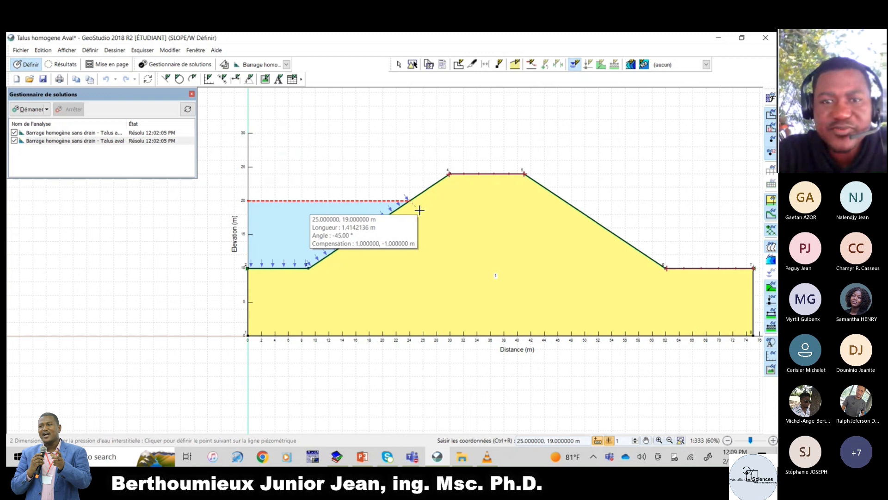
pyautogui.click(419, 211)
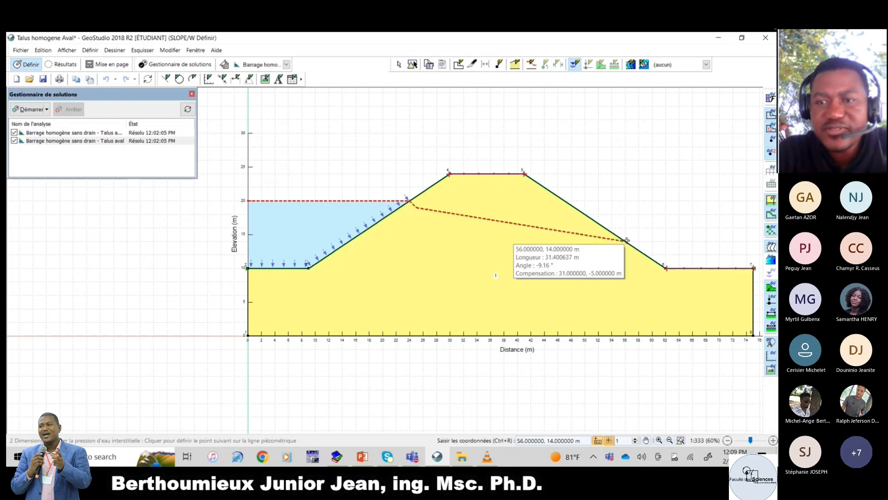
pyautogui.click(626, 240)
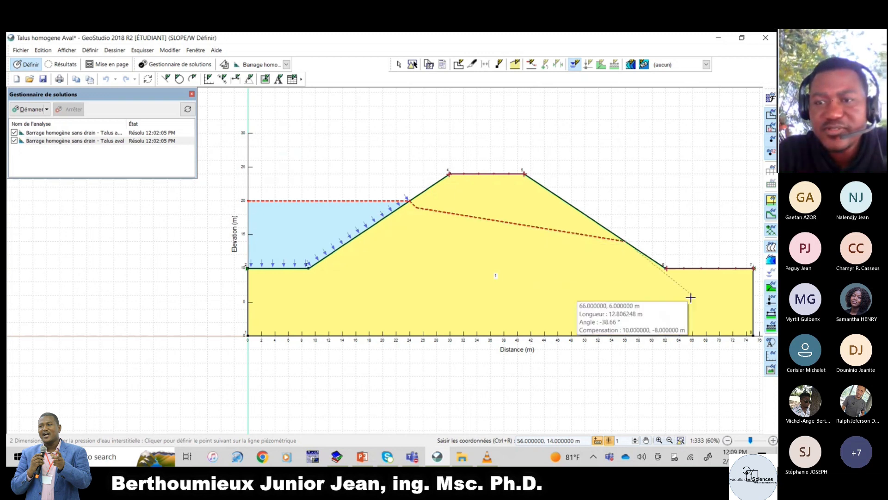
pyautogui.click(666, 268)
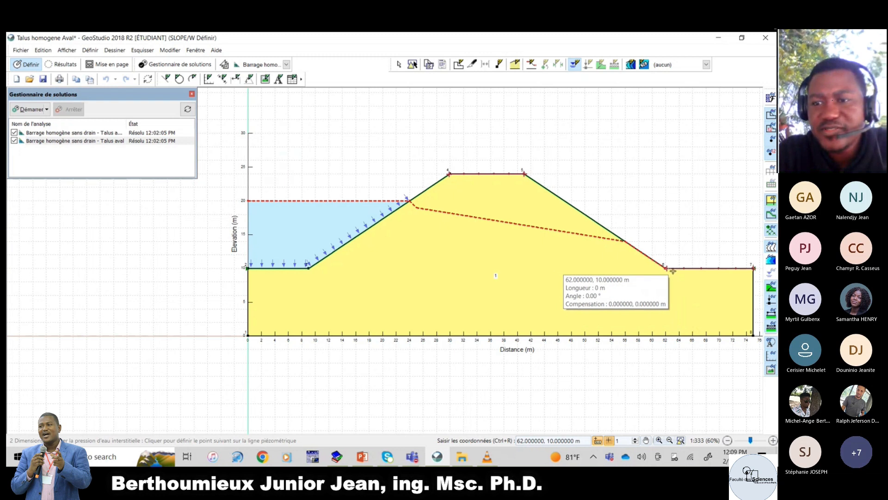
pyautogui.click(754, 268)
pyautogui.rightClick(755, 269)
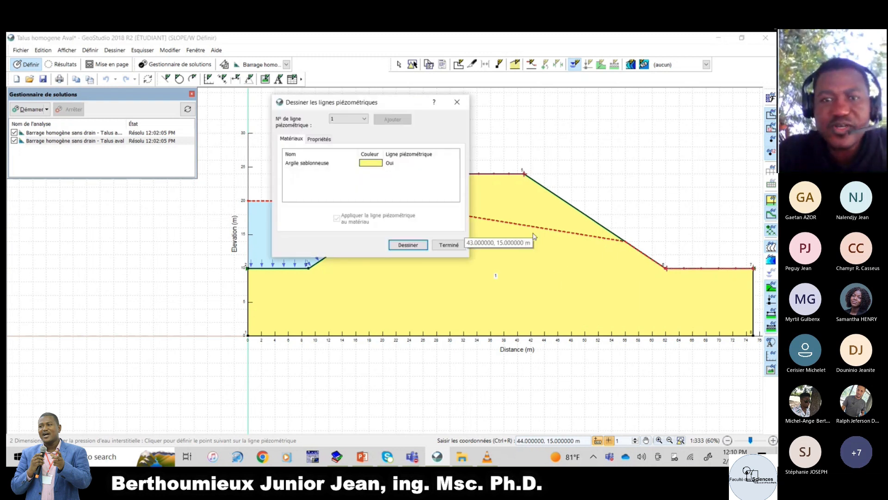
pyautogui.click(454, 246)
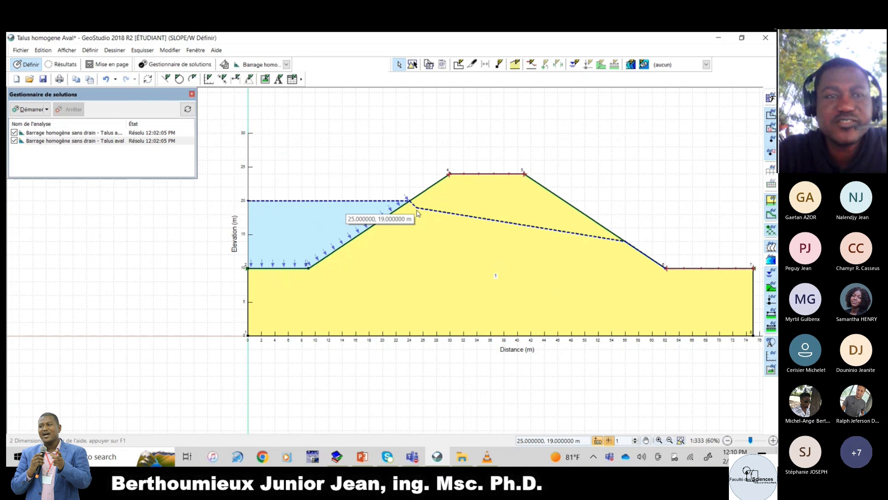
# Solve both slope analyses again with the piezometric line in the downstream model.
pyautogui.click(45, 140)
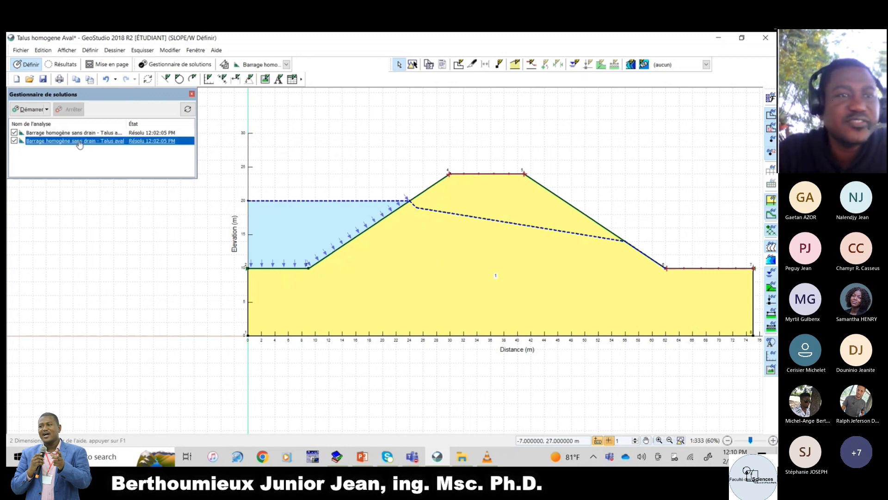
pyautogui.click(32, 110)
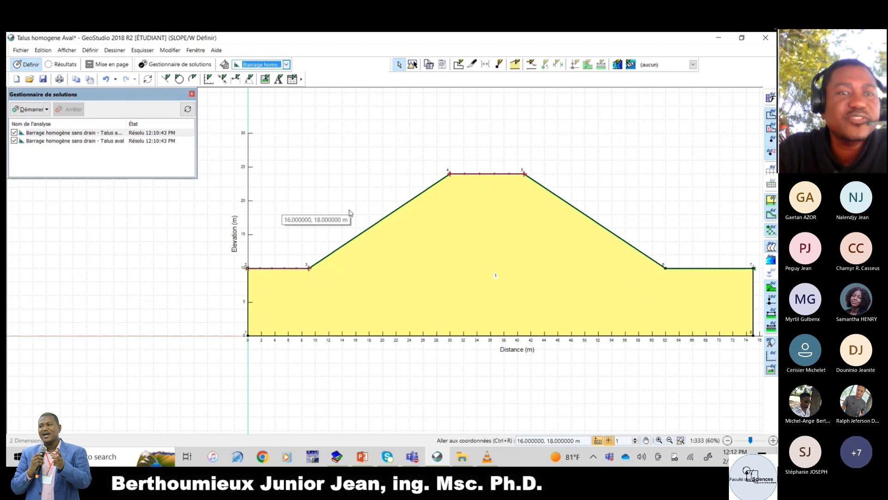
# Give the upstream slope analysis the description "Réservoir rempli".
pyautogui.click(224, 64)
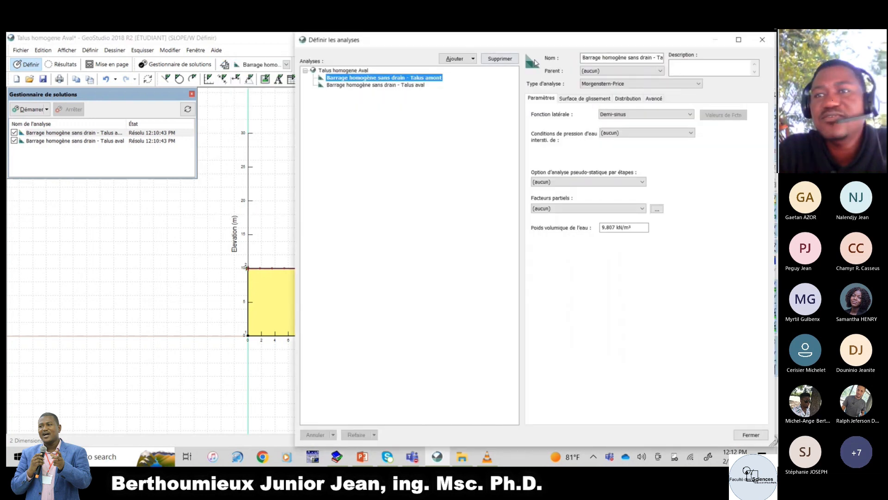
pyautogui.click(677, 62)
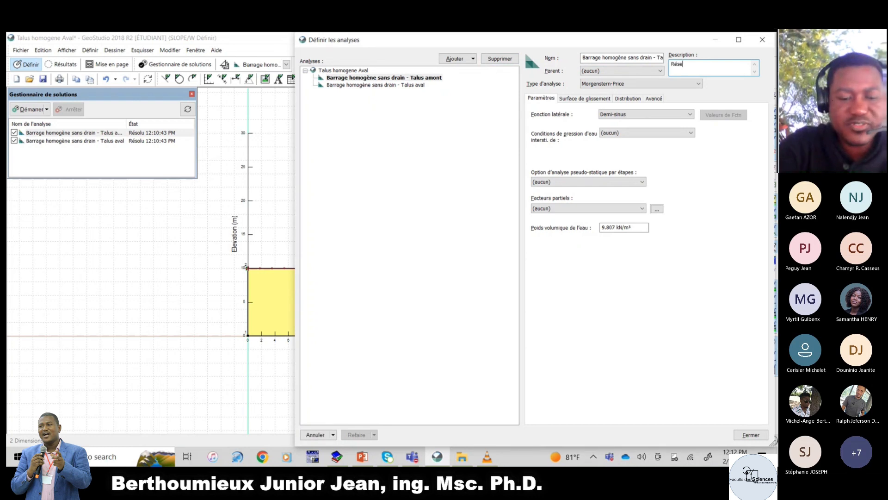
pyautogui.write('Réservoir rem')
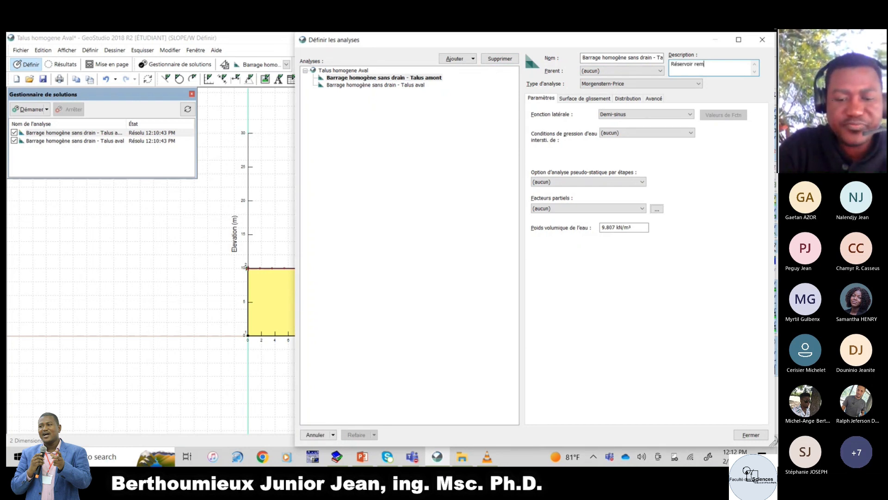
pyautogui.write('pli')
pyautogui.press('Tab')
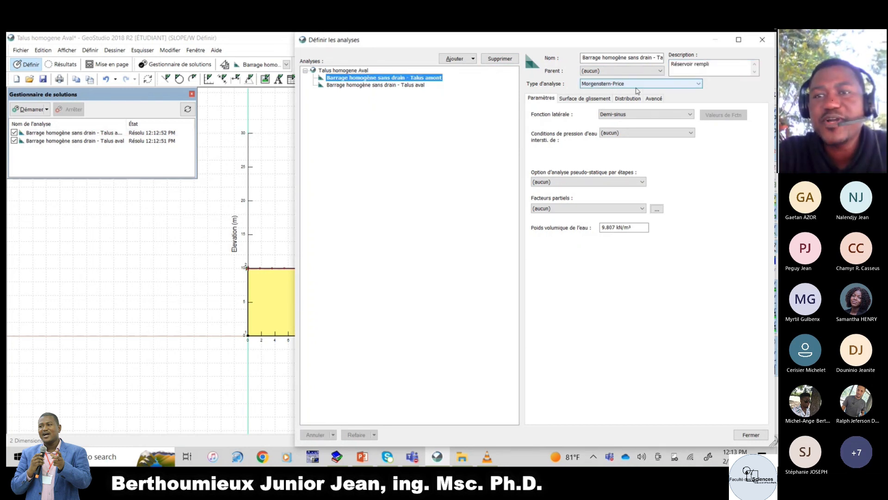
# Set the upstream analysis's pore water pressure conditions to "Ligne piézométrique" and close the analysis definitions.
pyautogui.click(652, 135)
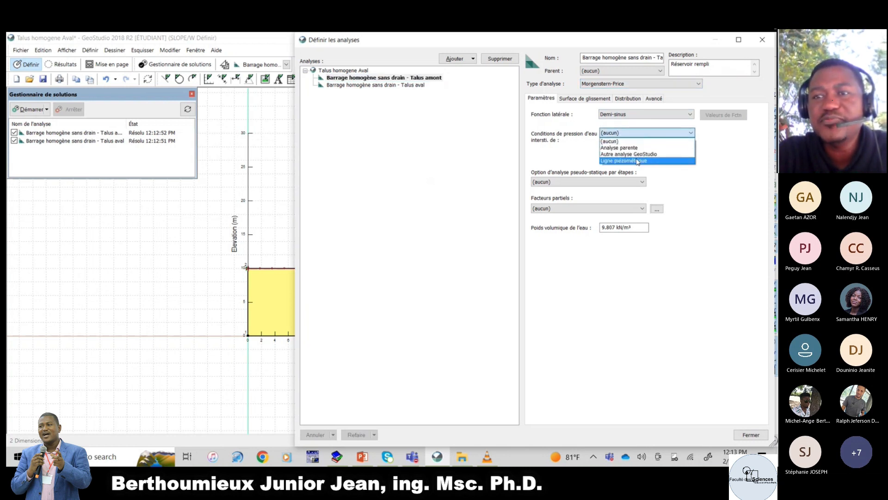
pyautogui.click(637, 161)
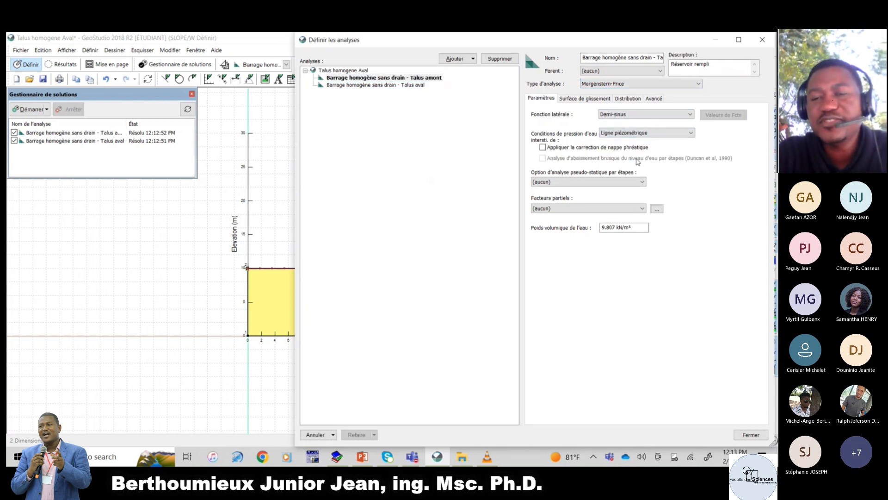
pyautogui.click(754, 436)
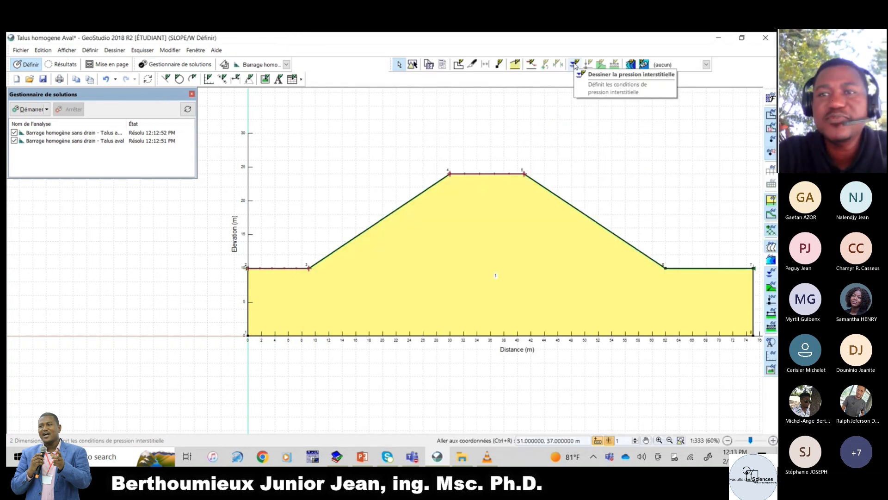
# Add a piezometric line for Argile sablonneuse in the upstream analysis, drawn through (0,20), (24,20), (25,19), (56,14), (62,10) and (75,10) m.
pyautogui.click(574, 66)
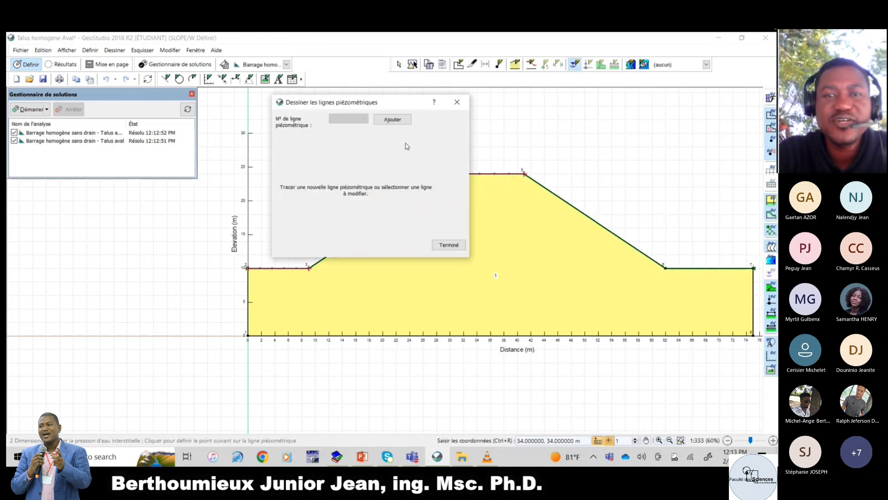
pyautogui.click(388, 121)
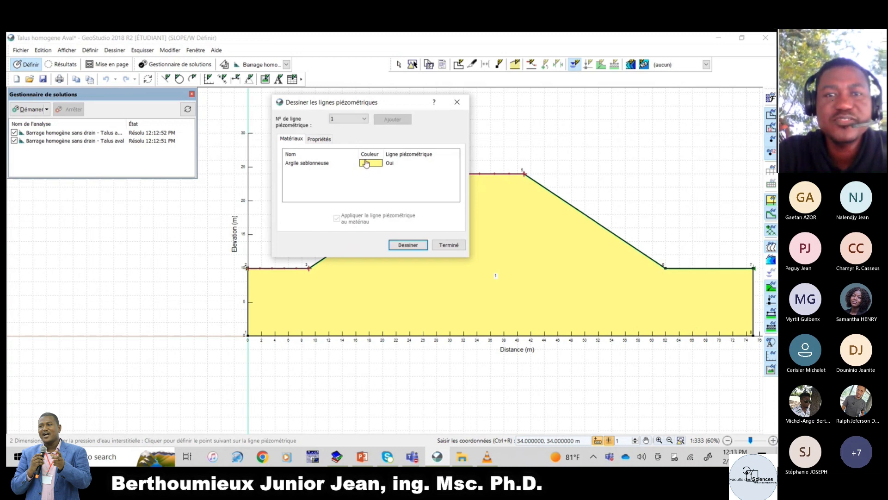
pyautogui.click(407, 245)
pyautogui.click(248, 200)
pyautogui.click(408, 200)
pyautogui.click(416, 207)
pyautogui.click(624, 240)
pyautogui.click(665, 268)
pyautogui.click(754, 268)
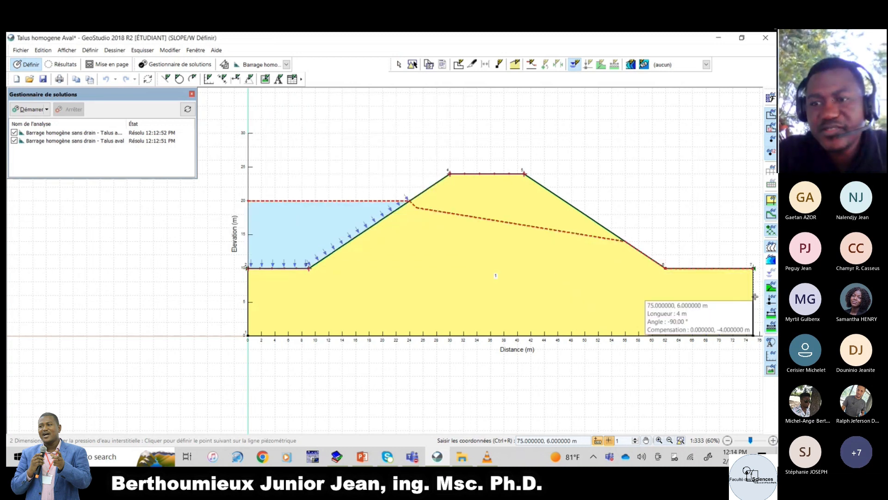
pyautogui.rightClick(754, 289)
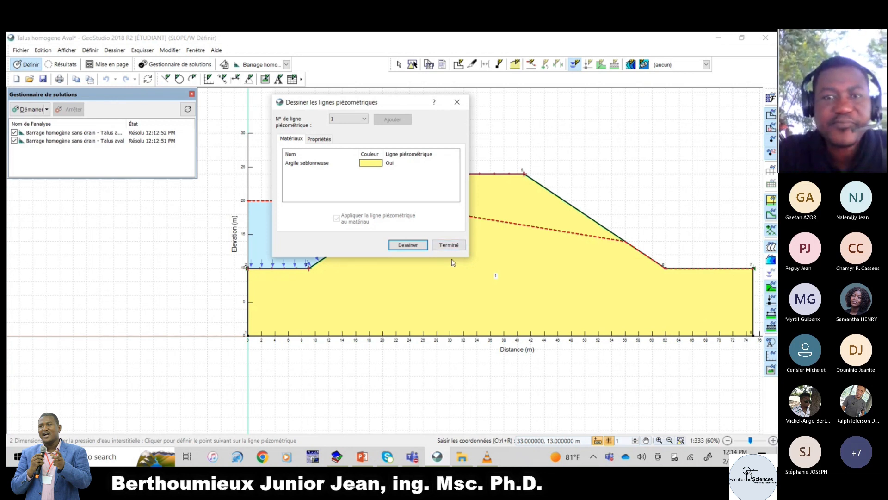
pyautogui.click(449, 245)
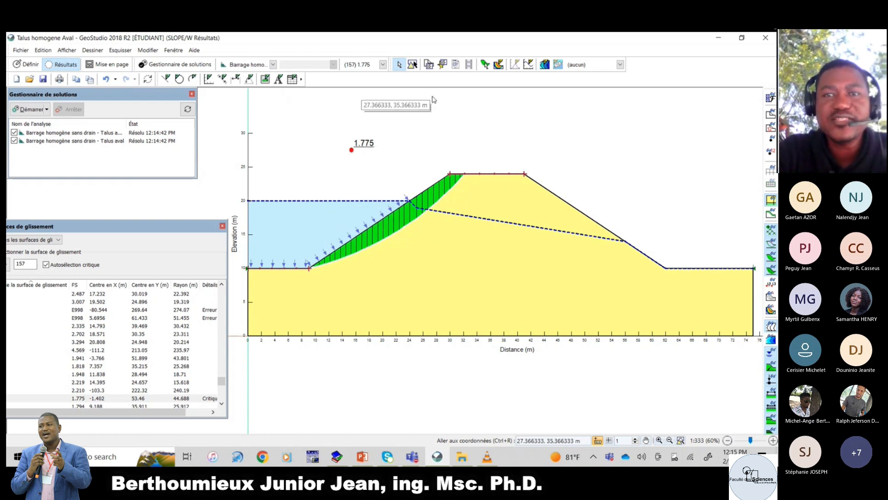
# Display the free body diagram and force polygon of the first slice at the upstream slope's toe.
pyautogui.click(441, 65)
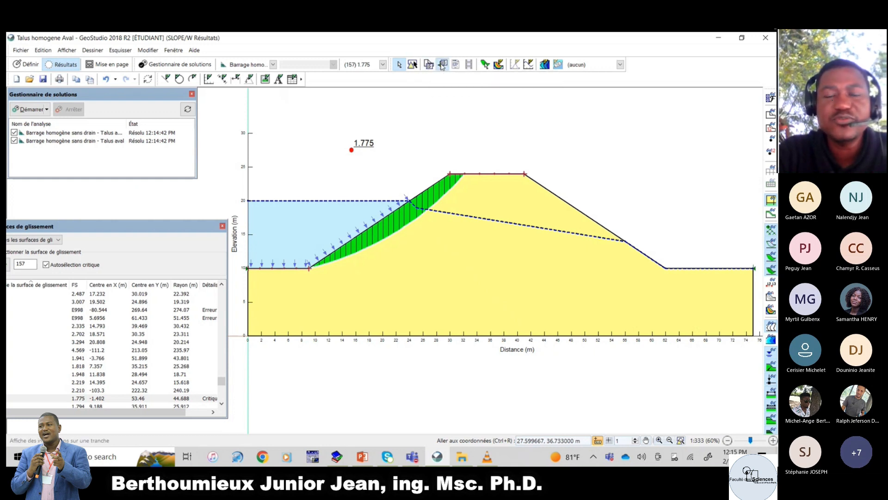
pyautogui.click(315, 263)
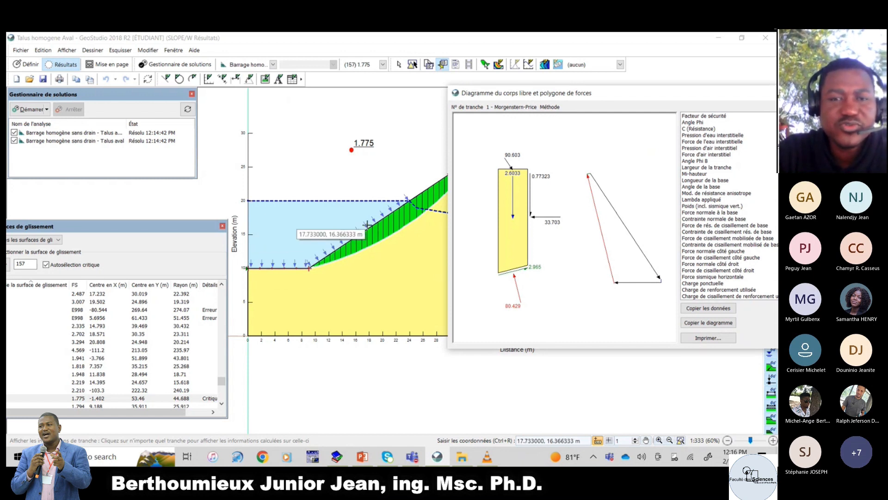
pyautogui.click(315, 264)
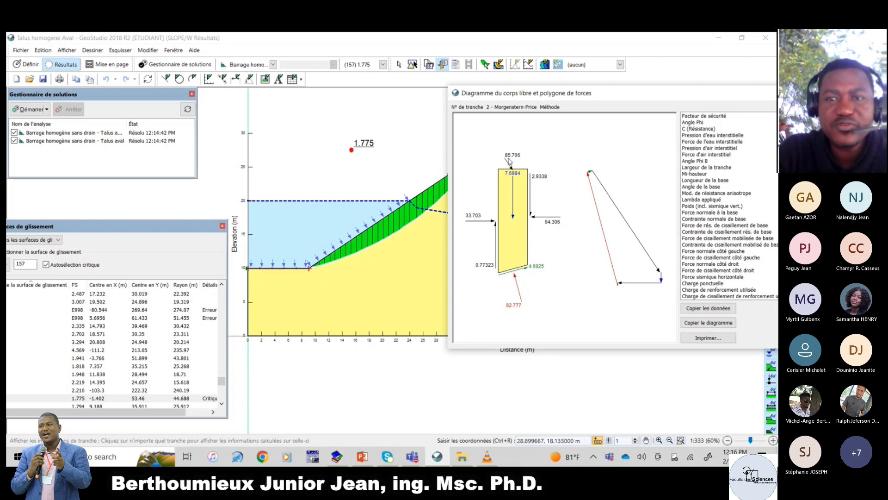
# Step through the critical slip surface's slices from slice 2 to slice 20, examining each free body diagram and force polygon.
pyautogui.click(327, 259)
pyautogui.press('Right')
pyautogui.press('Right')
pyautogui.press('Right')
pyautogui.press('Right')
pyautogui.press('Right')
pyautogui.press('Right')
pyautogui.press('Right')
pyautogui.press('Right')
pyautogui.press('Right')
pyautogui.press('Right')
pyautogui.press('Right')
pyautogui.press('Right')
pyautogui.press('Right')
pyautogui.press('Right')
pyautogui.press('Right')
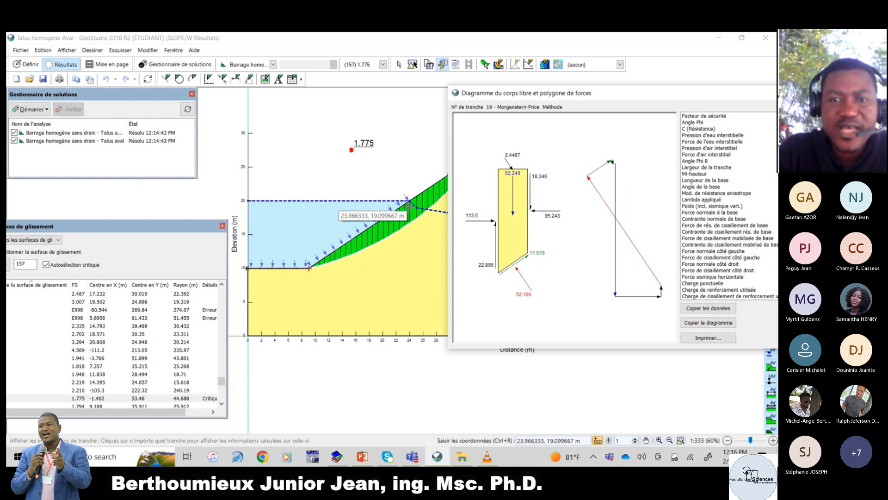
pyautogui.press('Right')
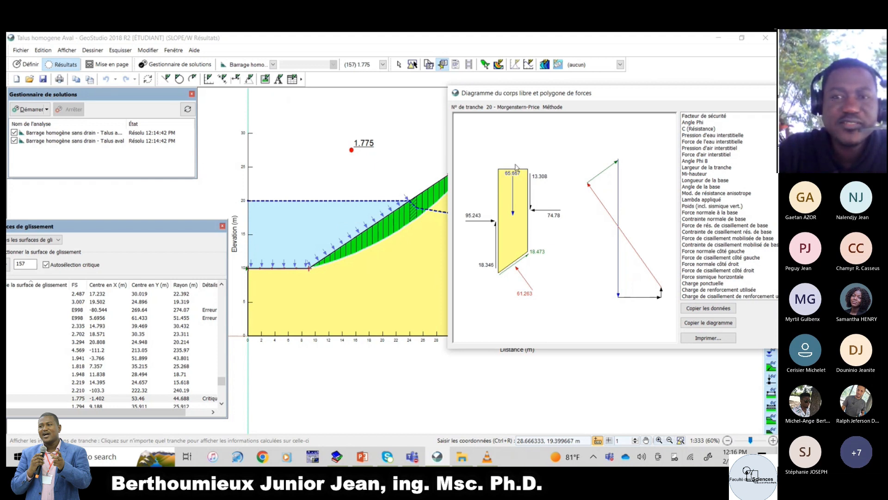
# Step through the critical slip surface's slices 21 to 28, examine the force diagram of a slice near the upstream toe, and close the diagram.
pyautogui.press('Down')
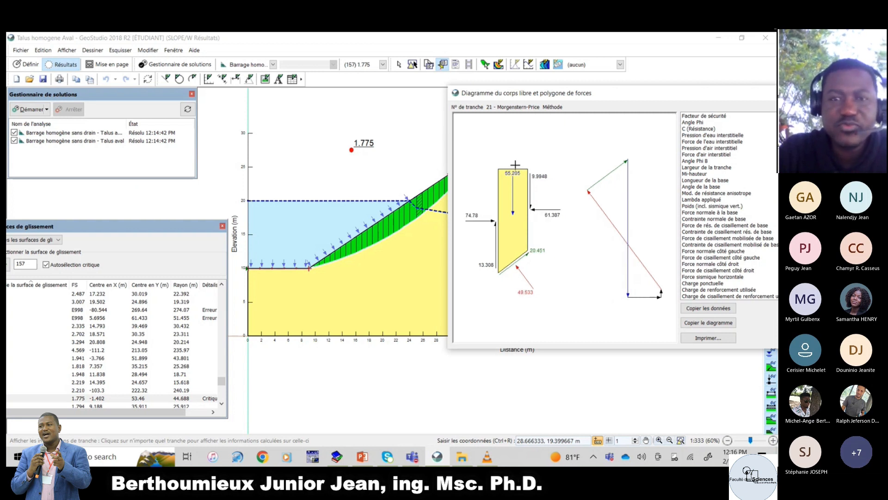
pyautogui.press('Down')
pyautogui.press('Down')
pyautogui.press('Down')
pyautogui.press('Down')
pyautogui.press('Down')
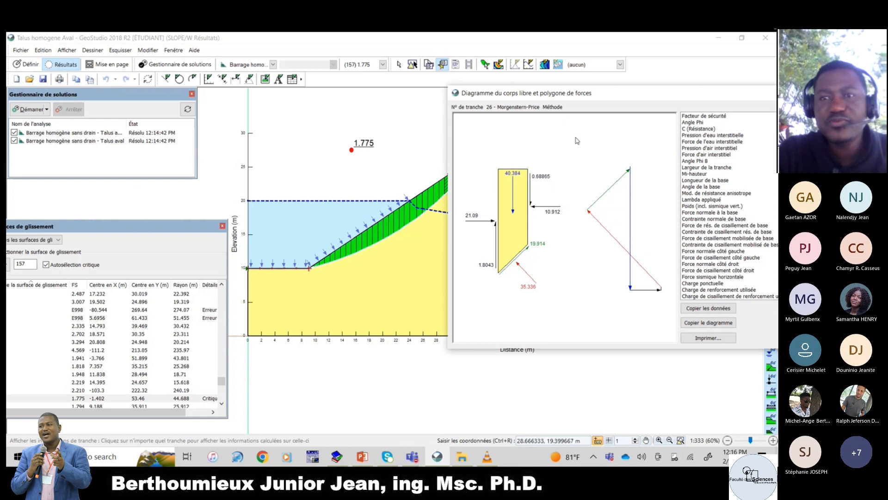
pyautogui.moveTo(588, 96); pyautogui.dragTo(627, 97)
pyautogui.click(452, 179)
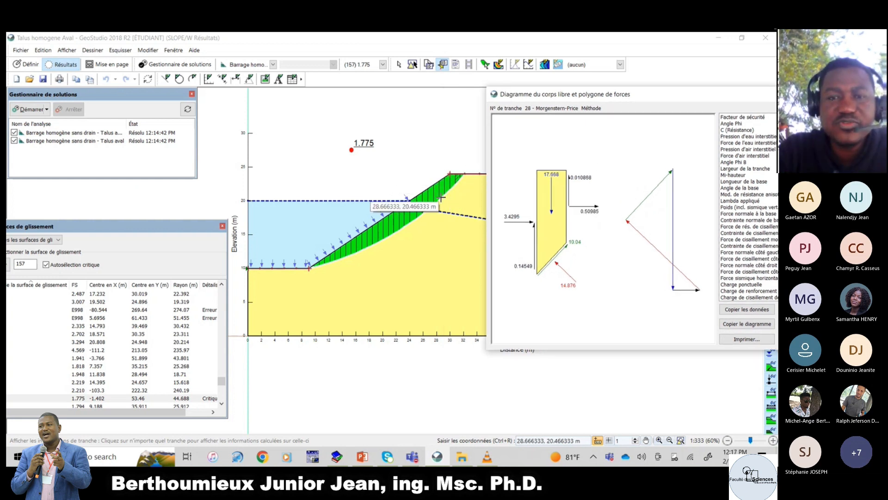
pyautogui.click(322, 261)
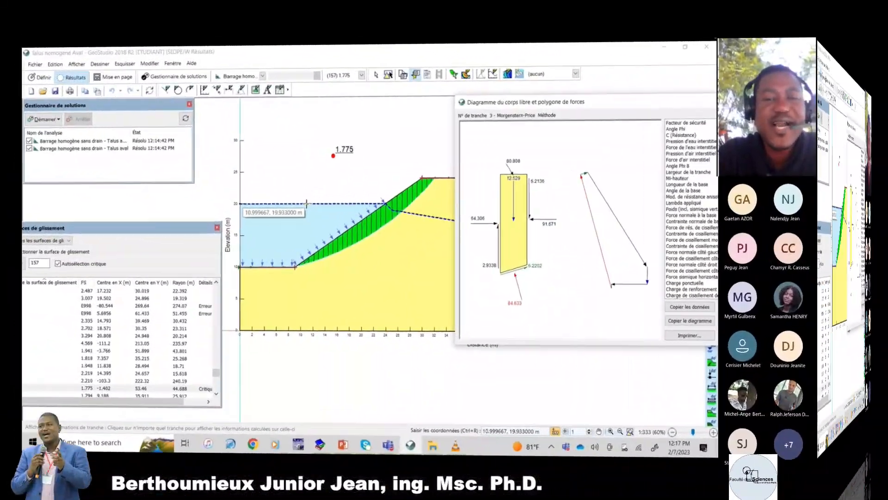
pyautogui.press('Escape')
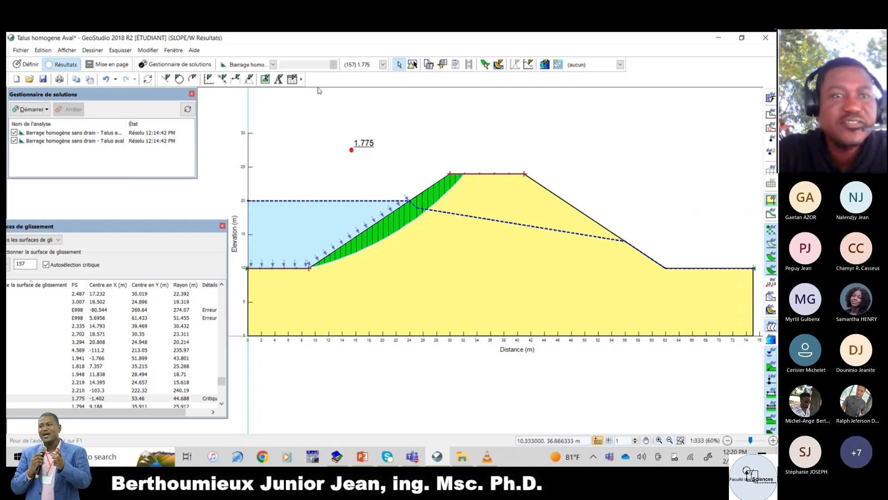
# Redraw the reservoir part of the upstream analysis's piezometric line through (0,10) and (9,10) m, keeping it joined at (24,20) m.
pyautogui.click(26, 64)
pyautogui.click(574, 65)
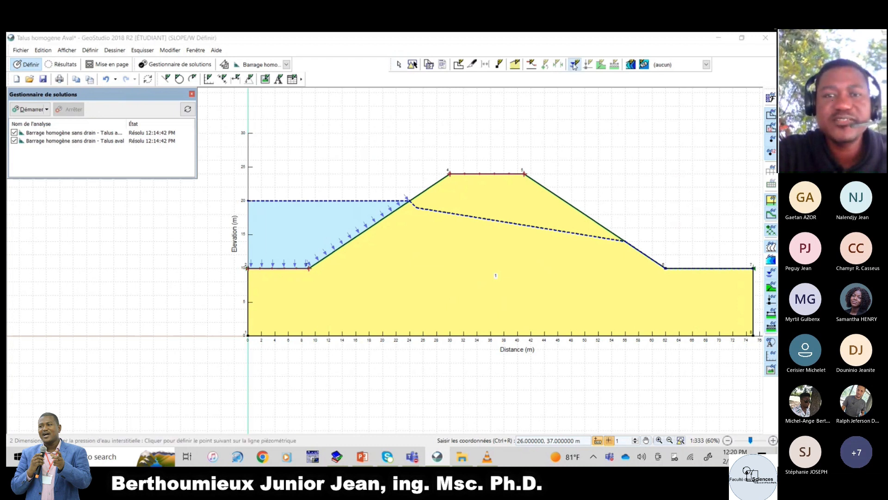
pyautogui.click(399, 245)
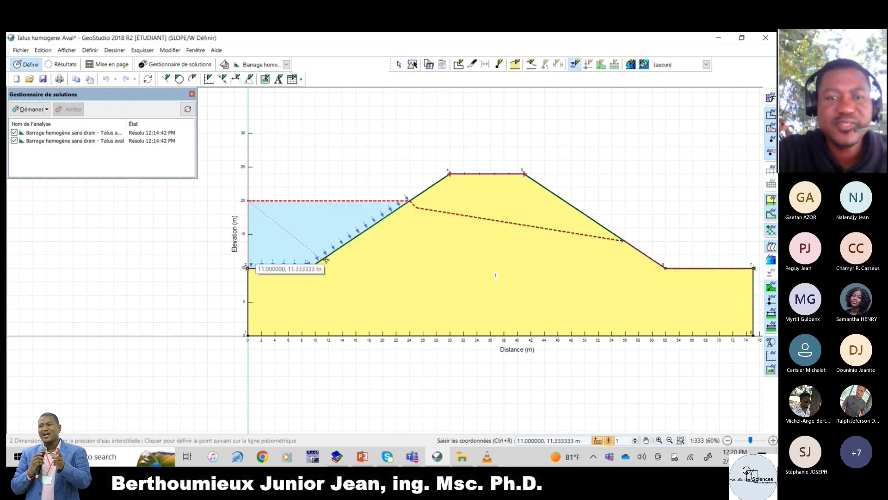
pyautogui.click(308, 267)
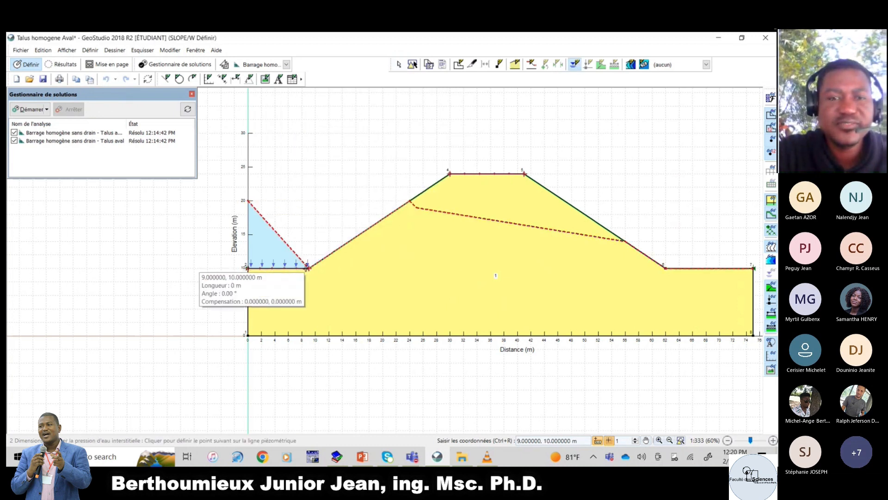
pyautogui.rightClick(217, 297)
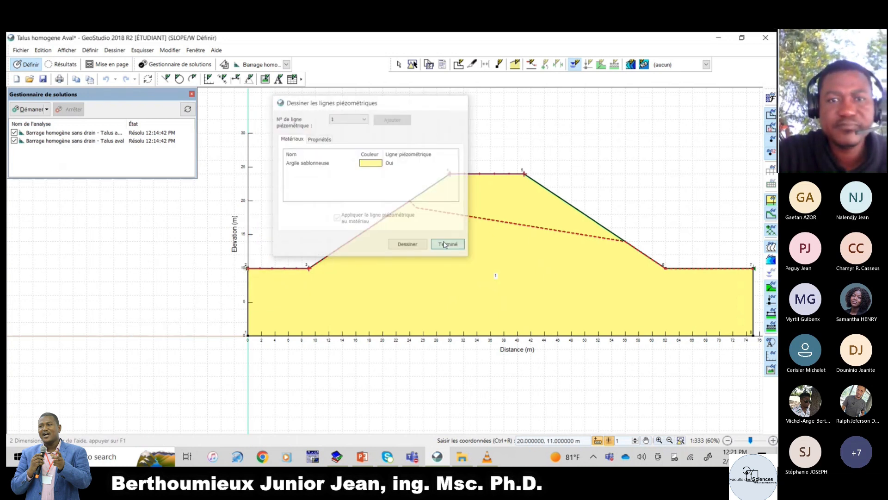
pyautogui.click(444, 245)
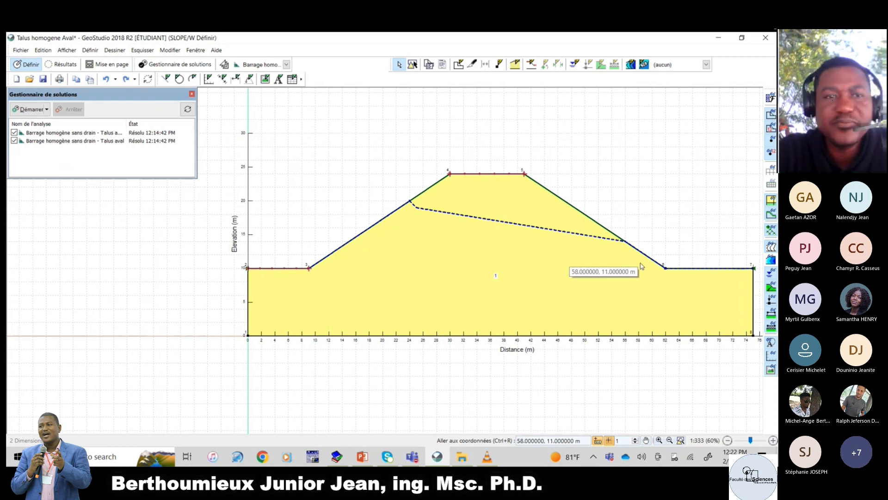
# Solve both homogeneous dam analyses again and display the results of the downstream slope analysis.
pyautogui.click(81, 135)
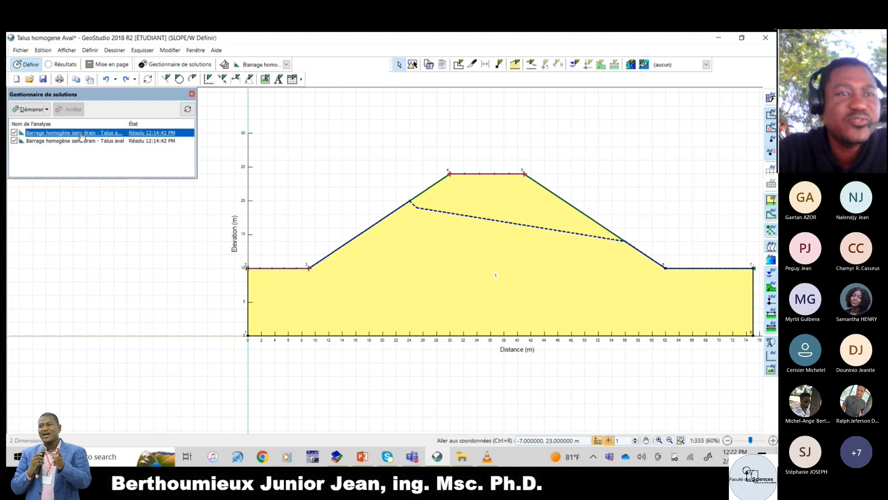
pyautogui.click(31, 109)
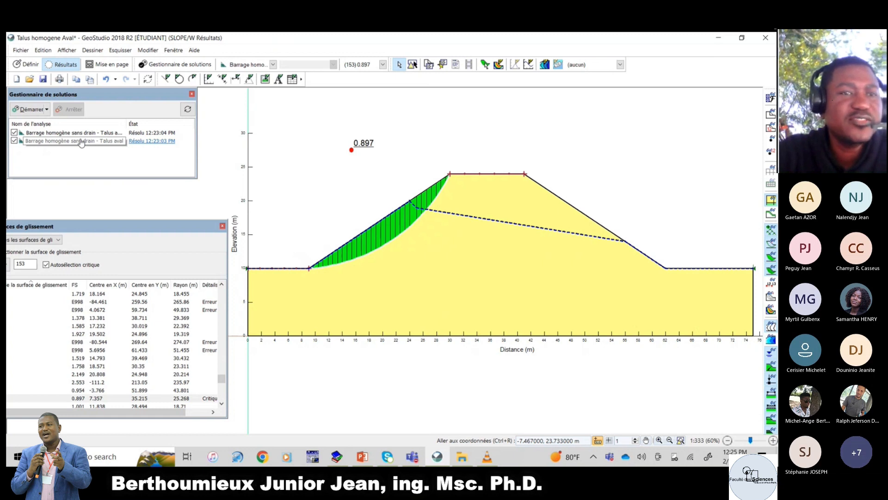
pyautogui.click(81, 141)
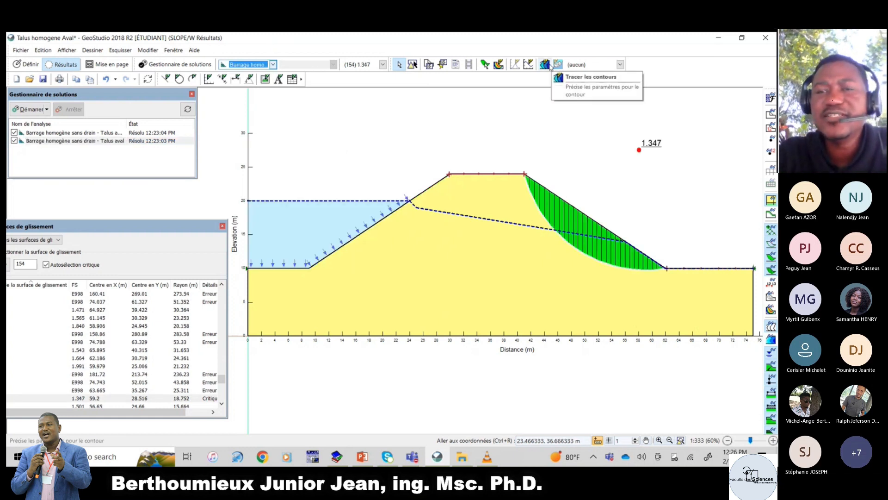
# Display the Pore-Water Pressure contours on the downstream analysis results.
pyautogui.click(550, 66)
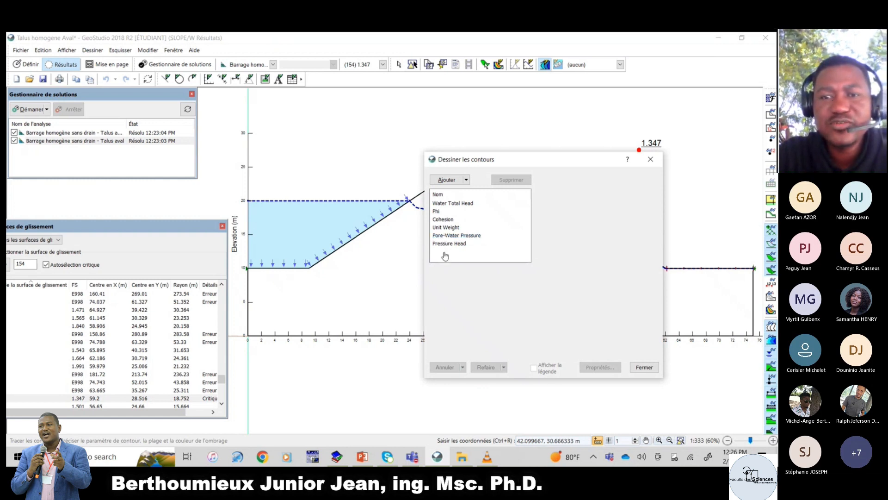
pyautogui.click(449, 237)
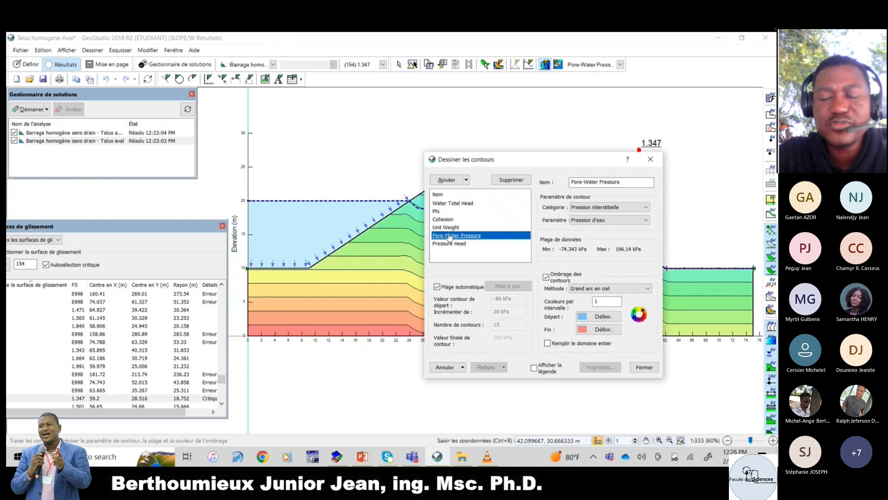
pyautogui.press('Escape')
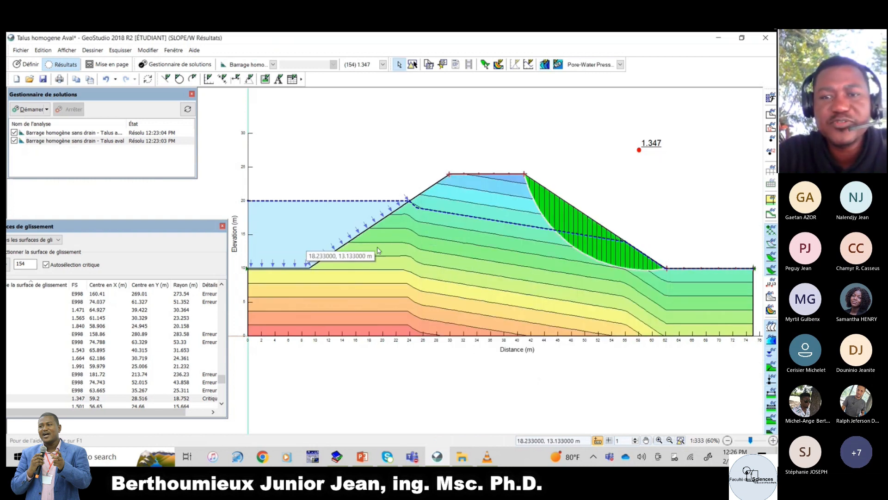
# Label the pore-water pressure contours one by one from 180 at the foundation's base up to -60 near the crest.
pyautogui.click(557, 65)
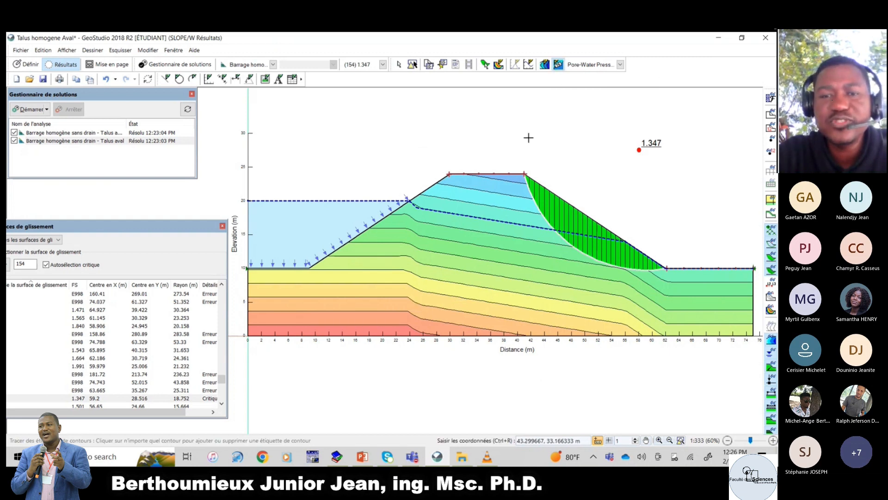
pyautogui.click(406, 311)
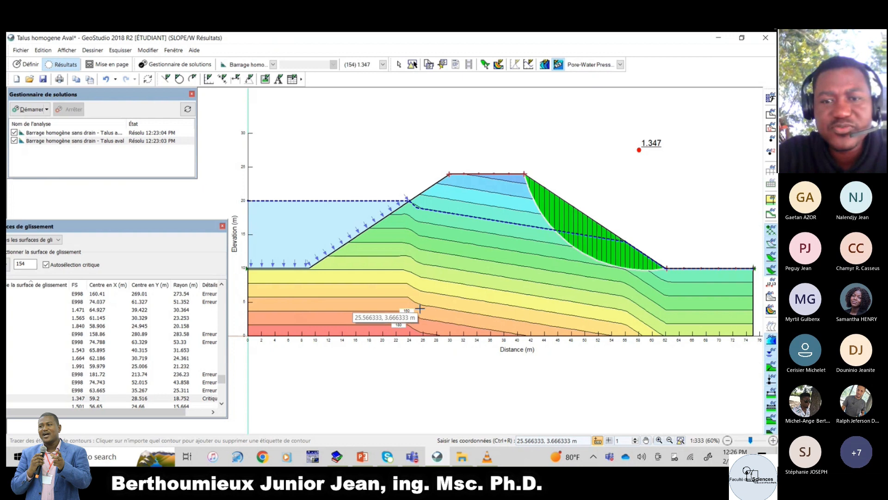
pyautogui.click(419, 308)
pyautogui.click(418, 302)
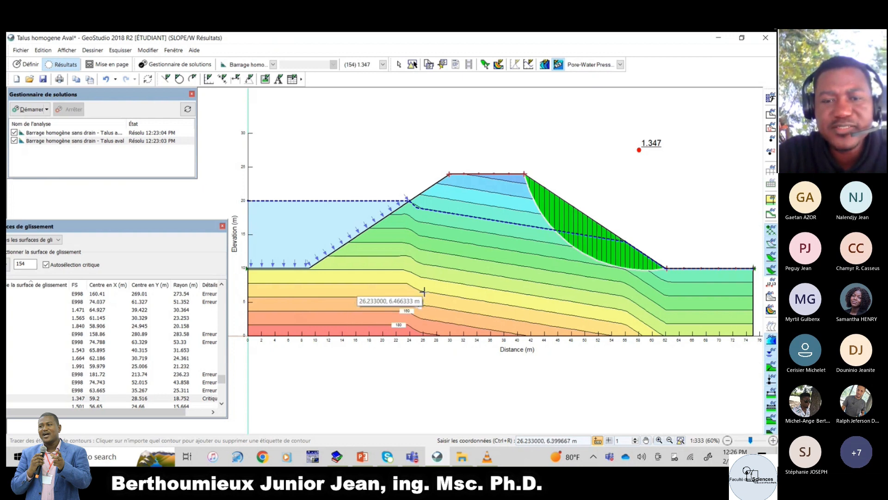
pyautogui.click(424, 290)
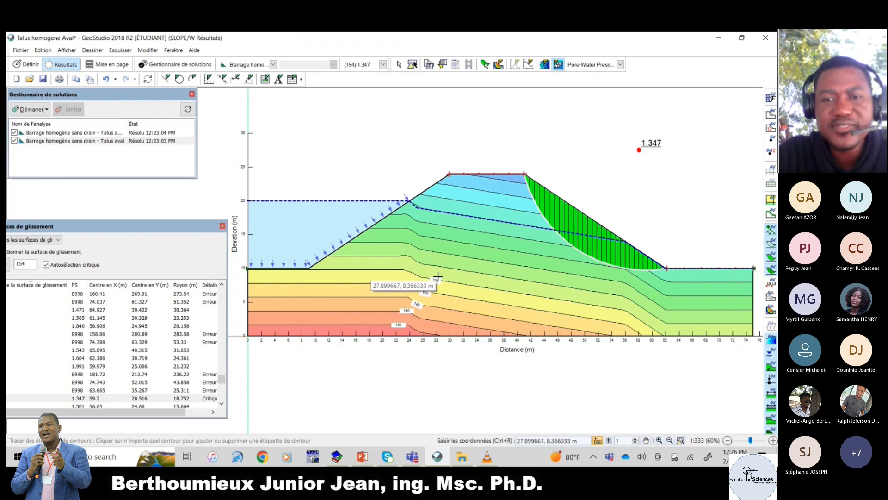
pyautogui.click(450, 254)
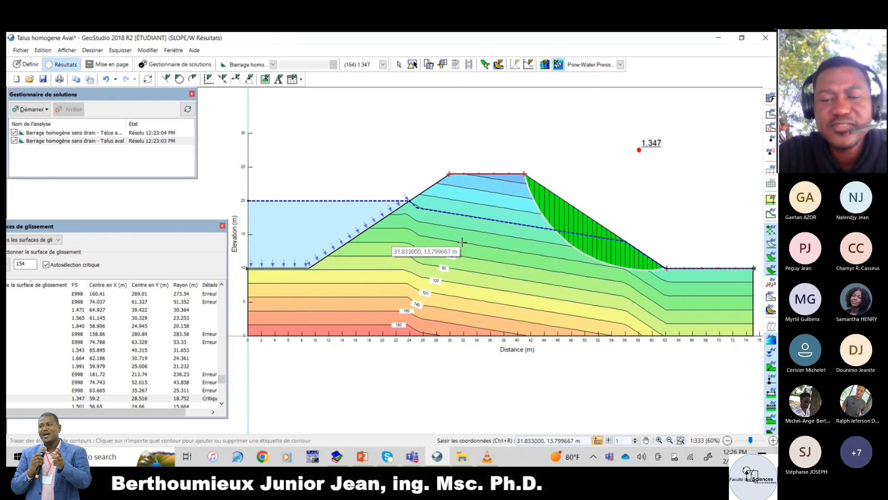
pyautogui.click(461, 243)
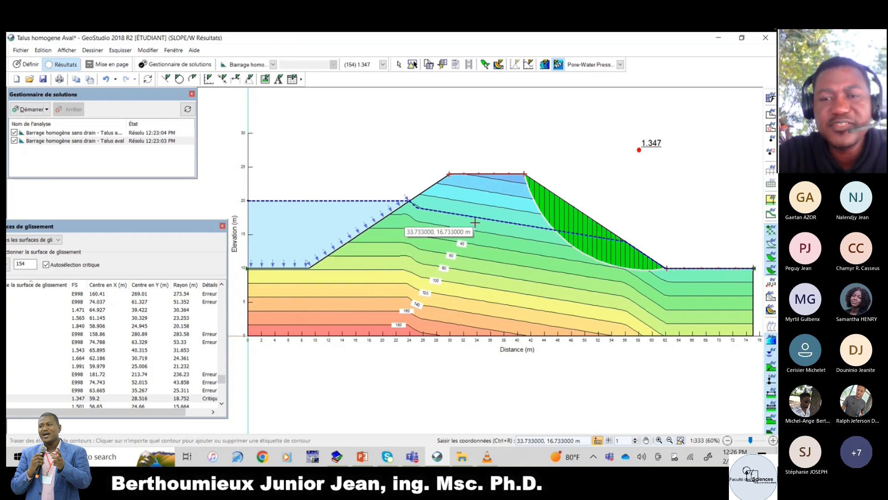
pyautogui.click(476, 217)
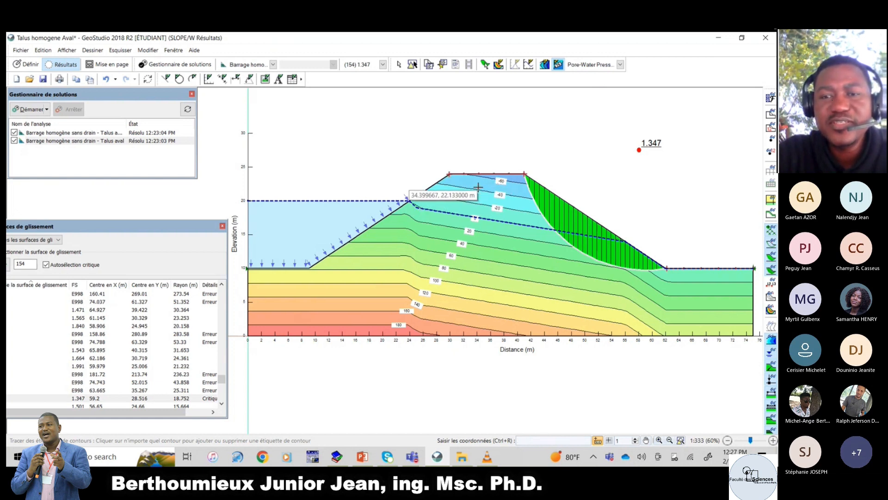
pyautogui.click(452, 254)
pyautogui.click(426, 293)
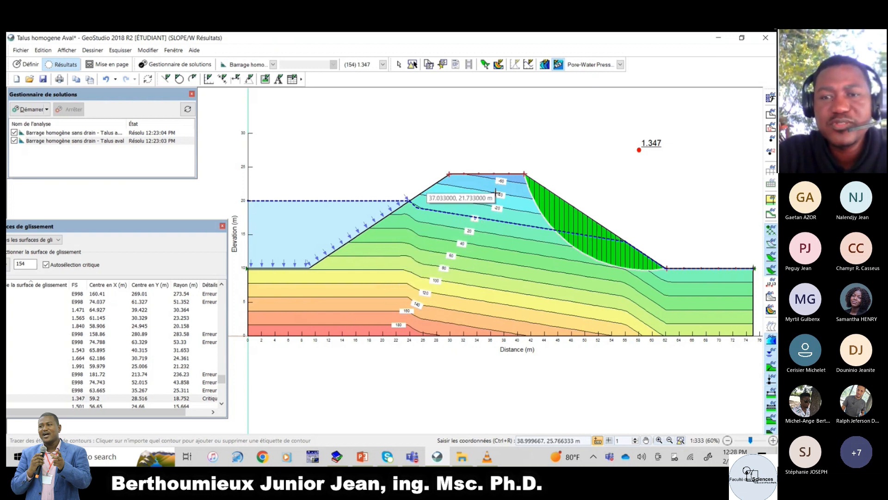
# Show the safety map around the critical downstream slip surface and toggle the display of the contour lines.
pyautogui.click(771, 311)
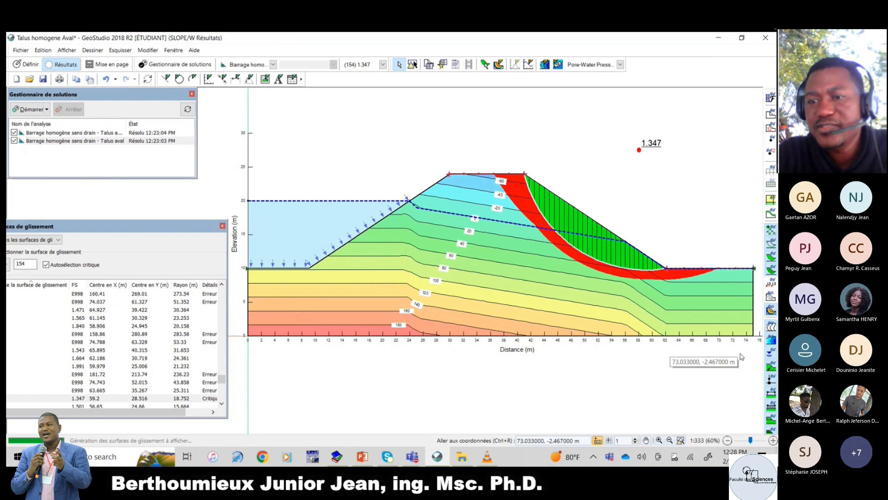
pyautogui.click(769, 311)
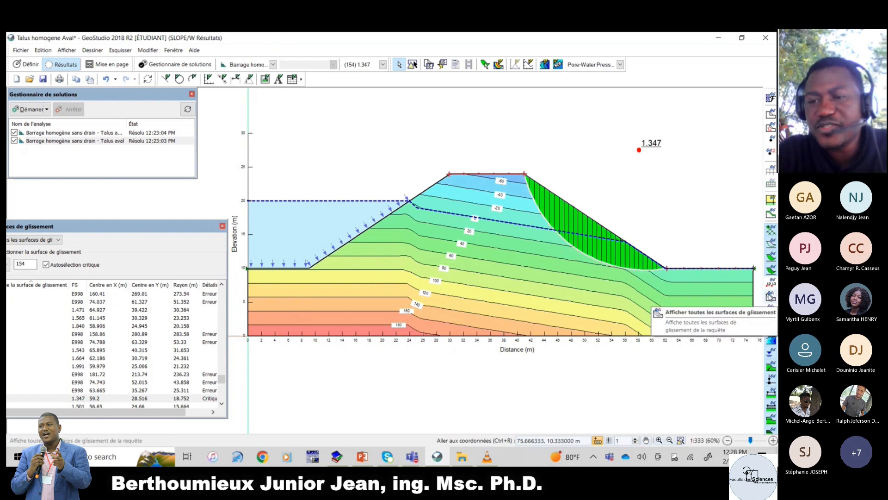
pyautogui.click(771, 298)
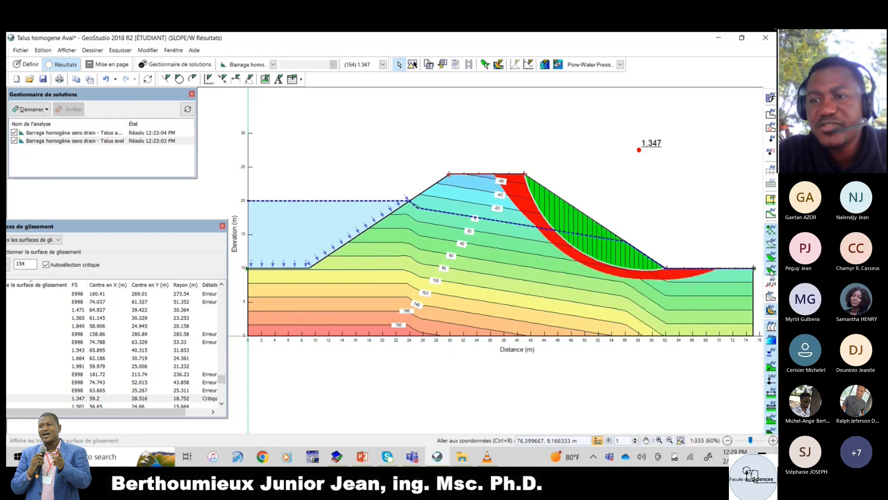
pyautogui.click(771, 325)
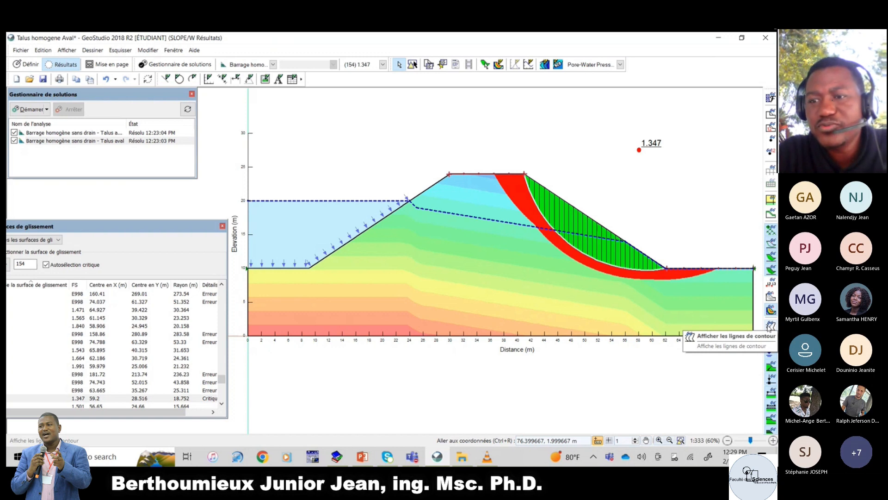
pyautogui.click(771, 339)
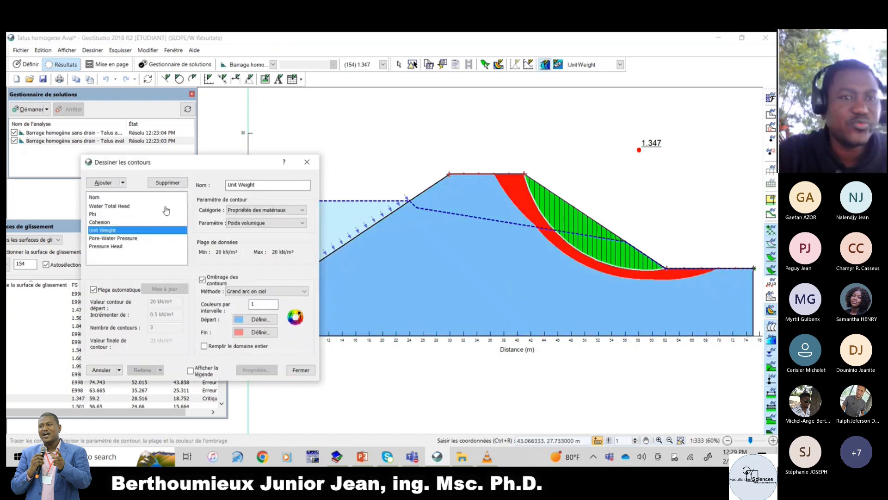
# Browse the Pore-Water Pressure, Pressure Head, Phi and Water Total Head contours, and leave the Pressure Head contours displayed.
pyautogui.click(111, 239)
pyautogui.click(122, 246)
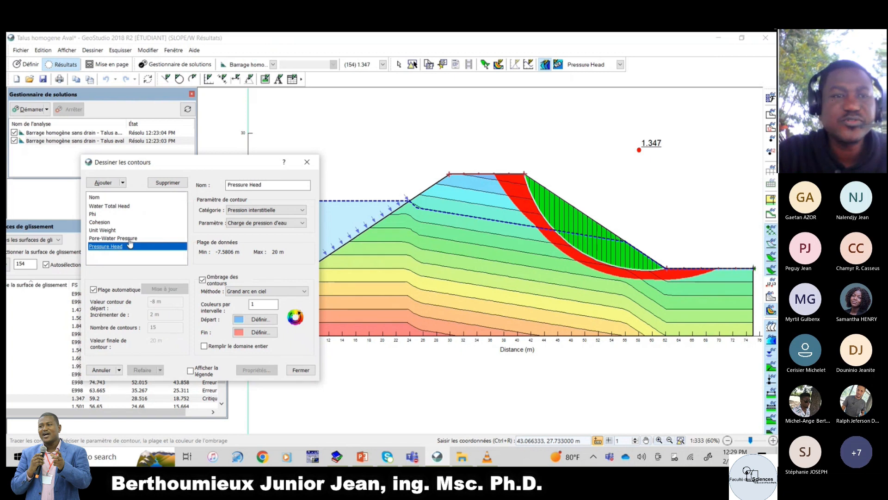
pyautogui.click(106, 216)
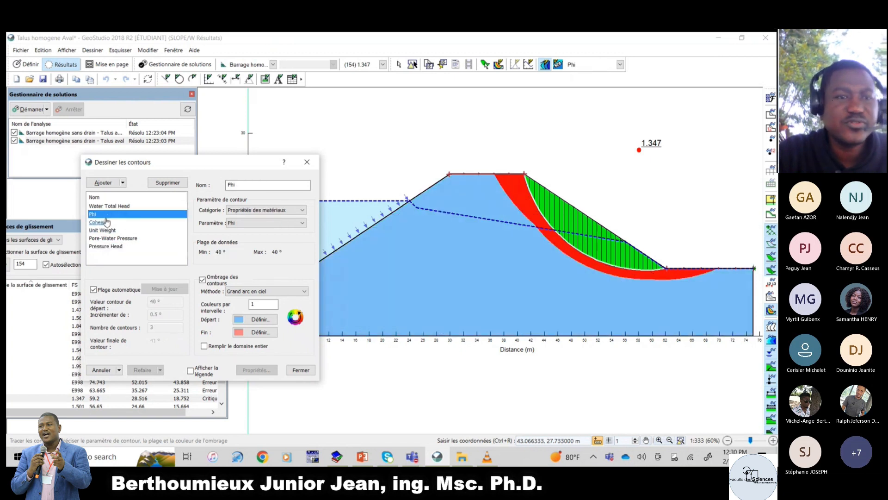
pyautogui.click(152, 205)
pyautogui.moveTo(243, 166); pyautogui.dragTo(246, 163)
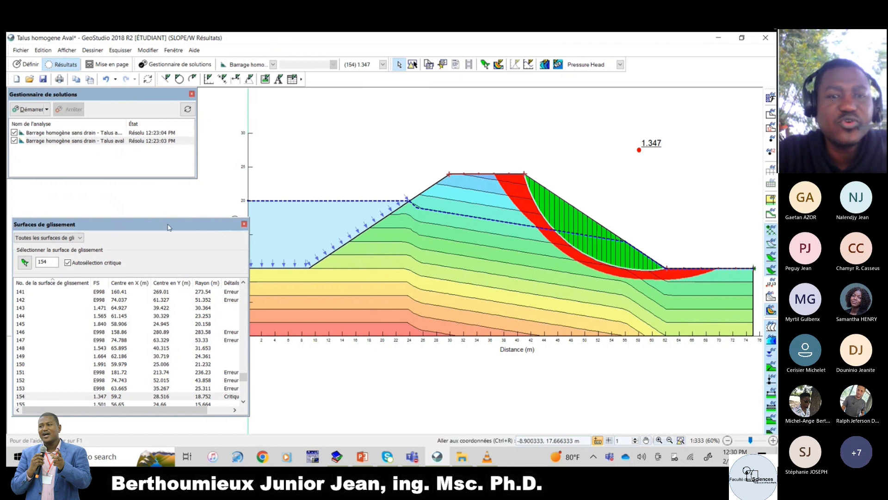